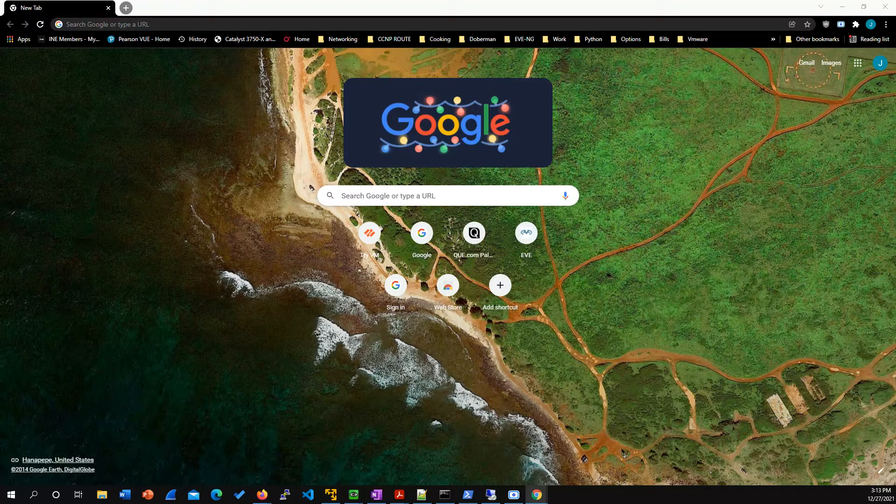
Step: Open the Palo Alto VM-Series trial page at paloaltonetworks.com/vm-series-trial
left_click(196, 25)
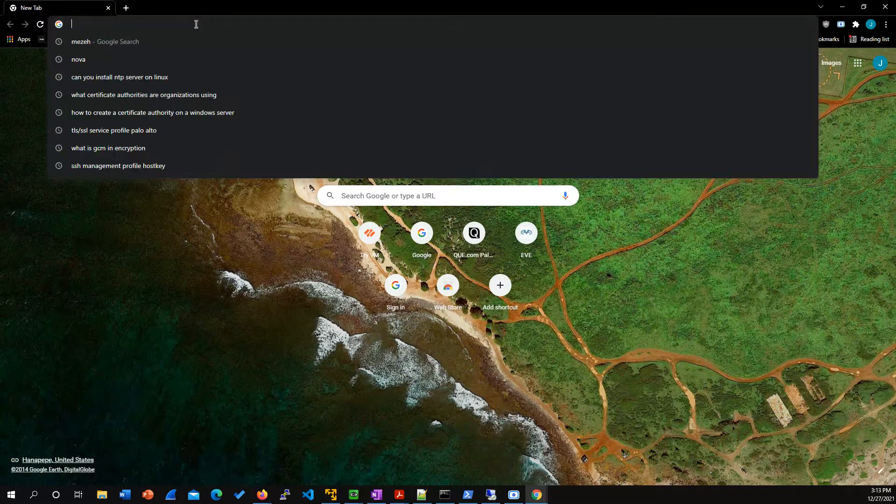
type("paloalto")
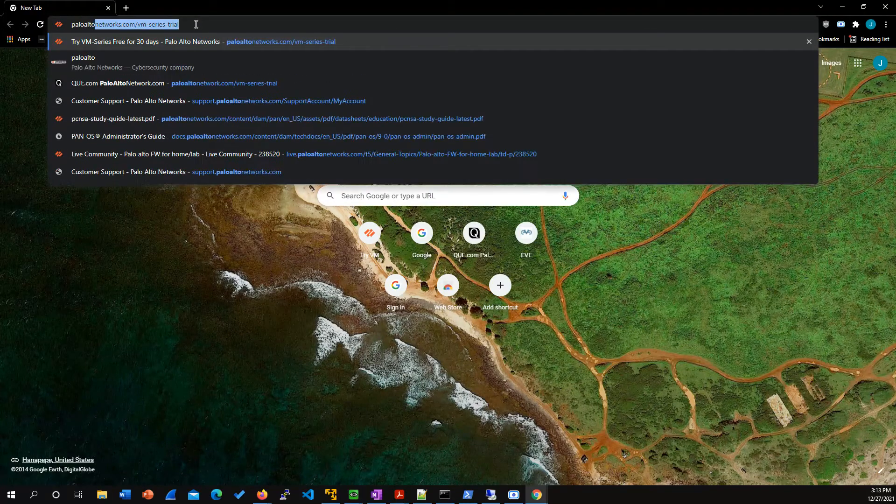
type("networks.com/vm")
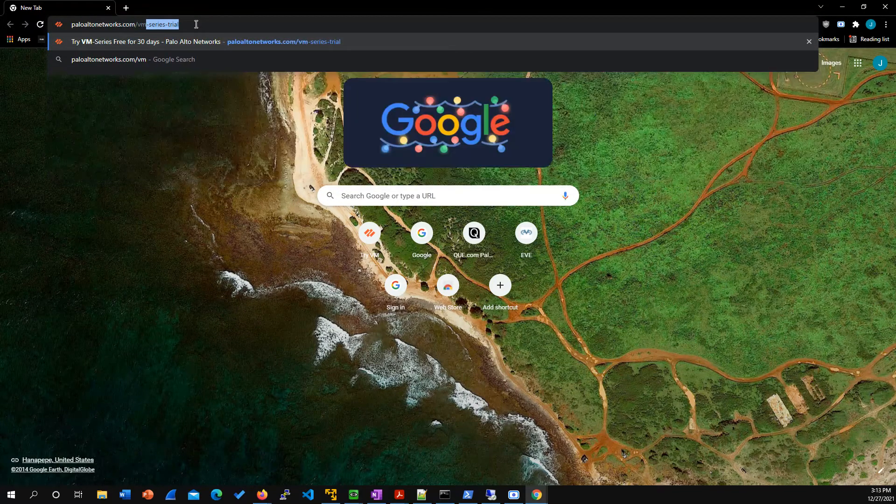
type("-series-tria")
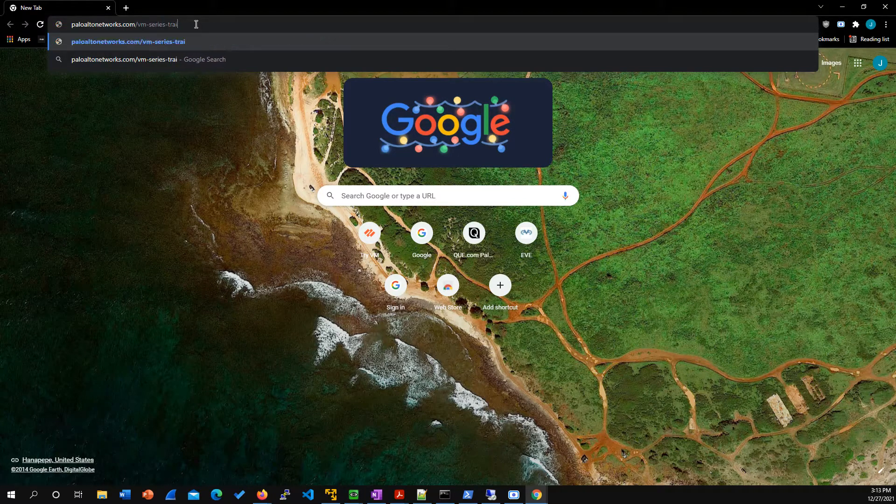
key("Return")
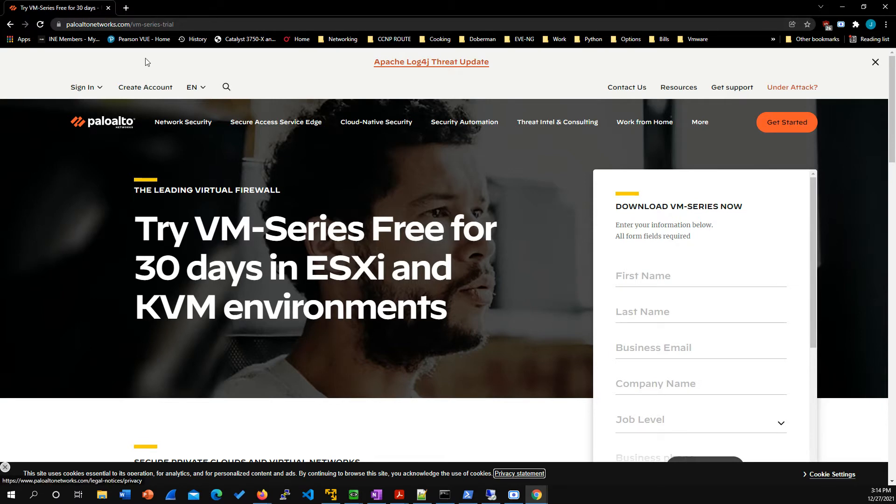
key("ctrl+t")
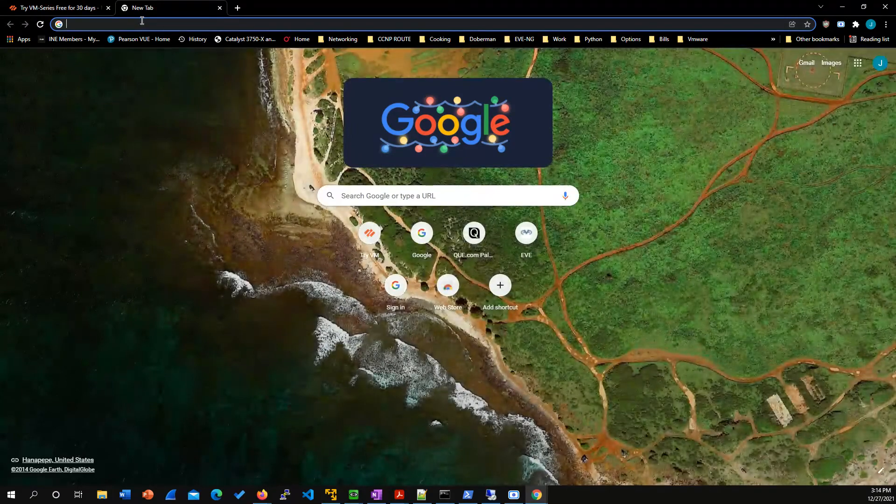
type("https://19")
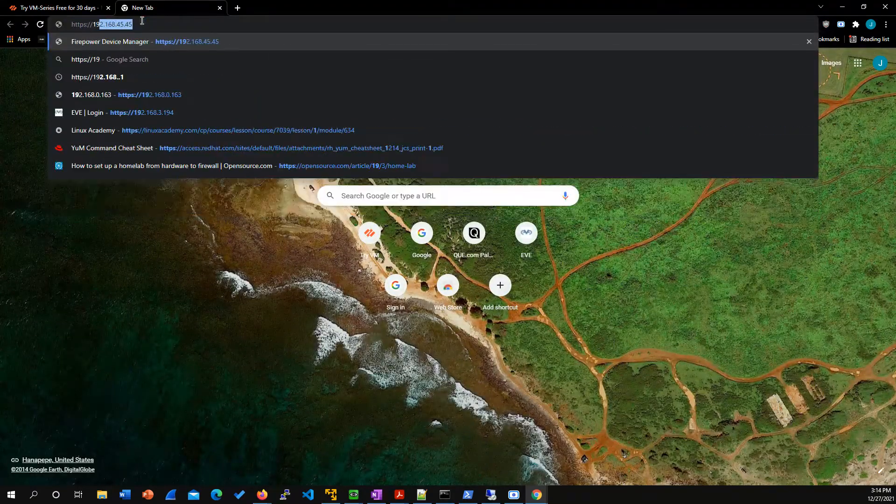
type("2.168.3.17")
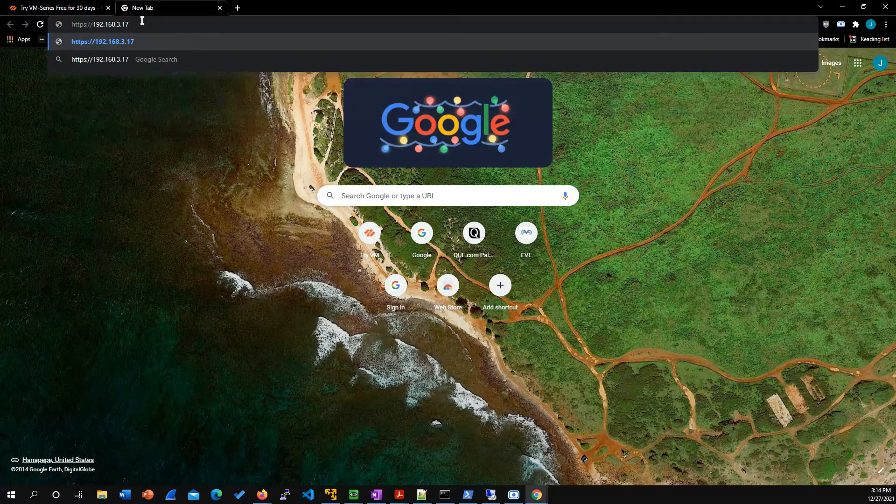
type("4")
key("Return")
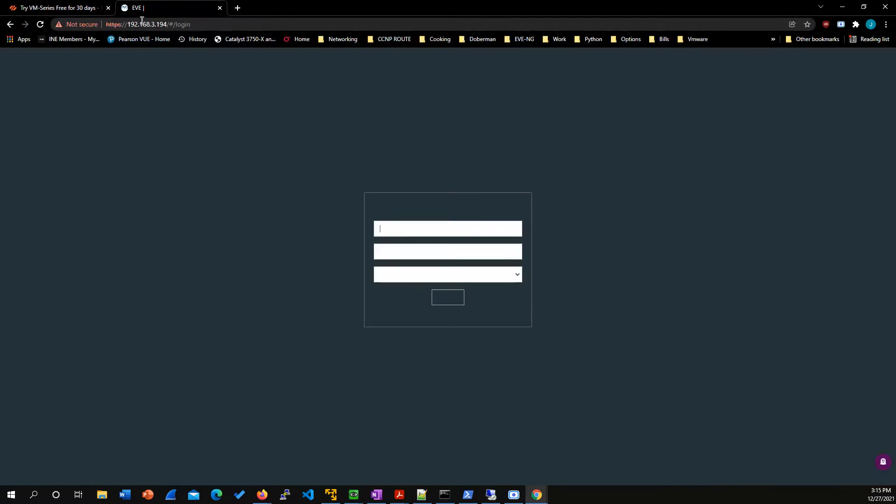
Step: Sign in to EVE as admin by entering the account password, keeping the Native Console option
type("admin")
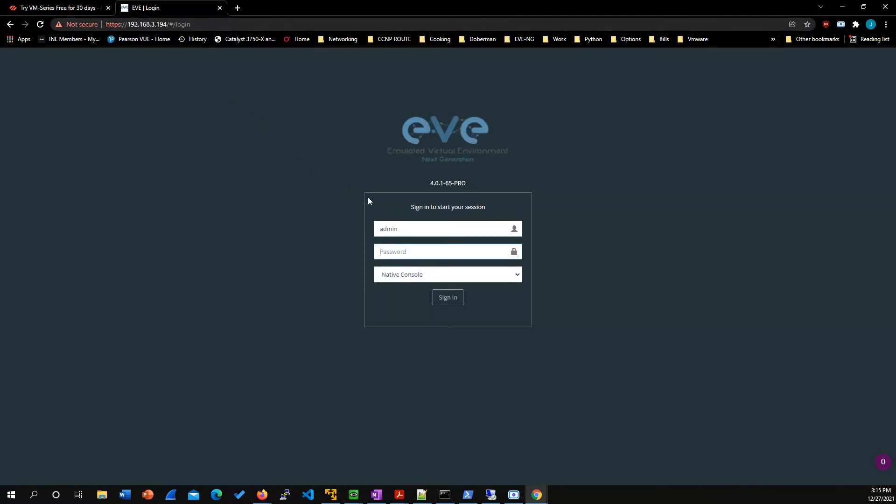
key("Tab")
type("eve")
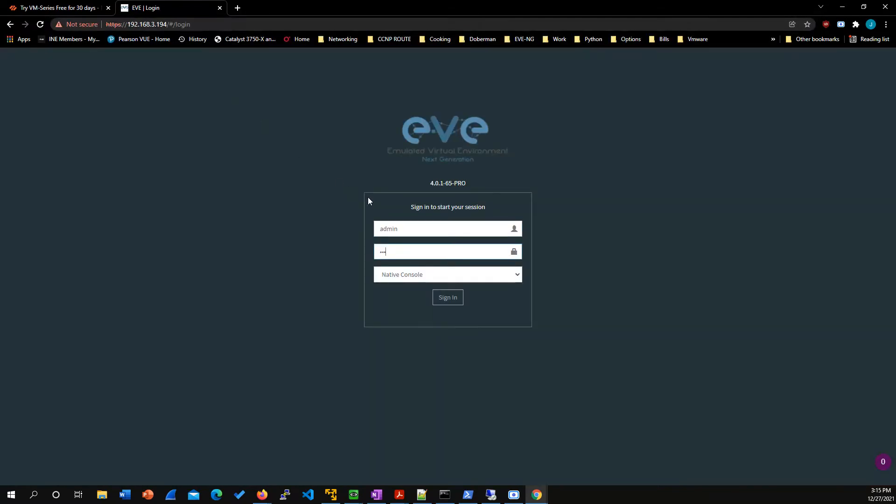
left_click(458, 307)
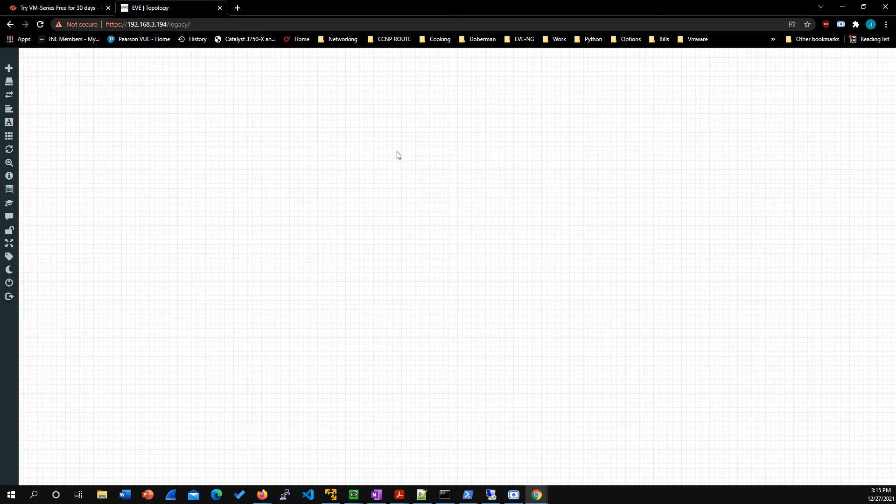
Step: Start adding a new node to the empty topology using the Palo Alto template
right_click(387, 157)
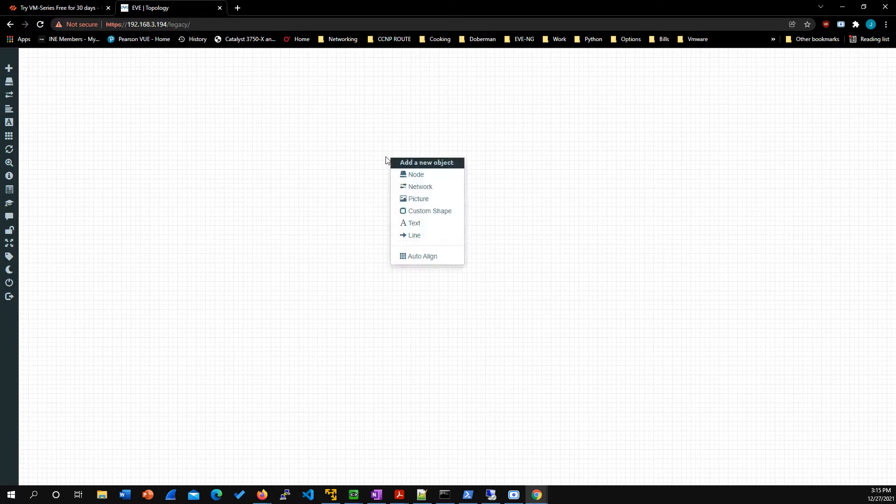
left_click(416, 175)
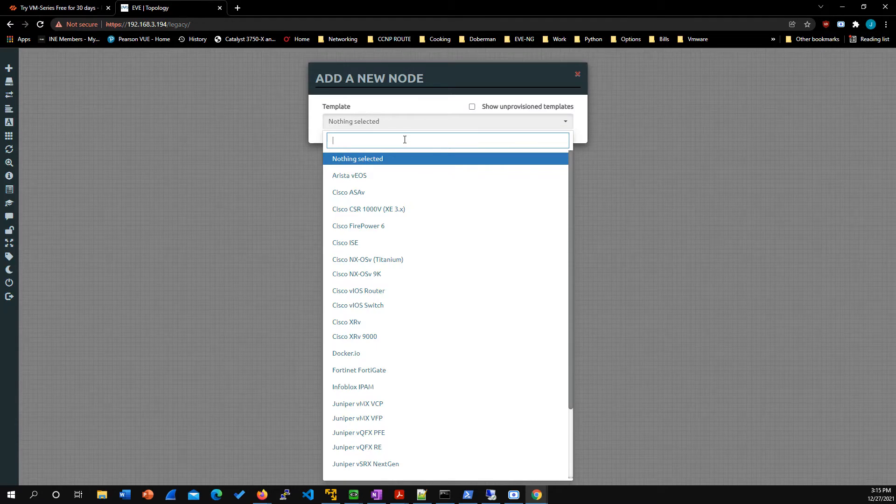
type("palo")
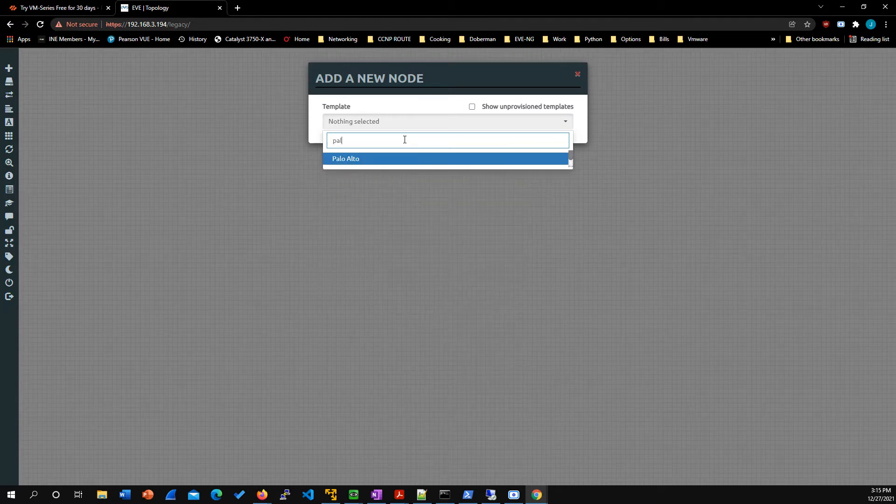
left_click(383, 155)
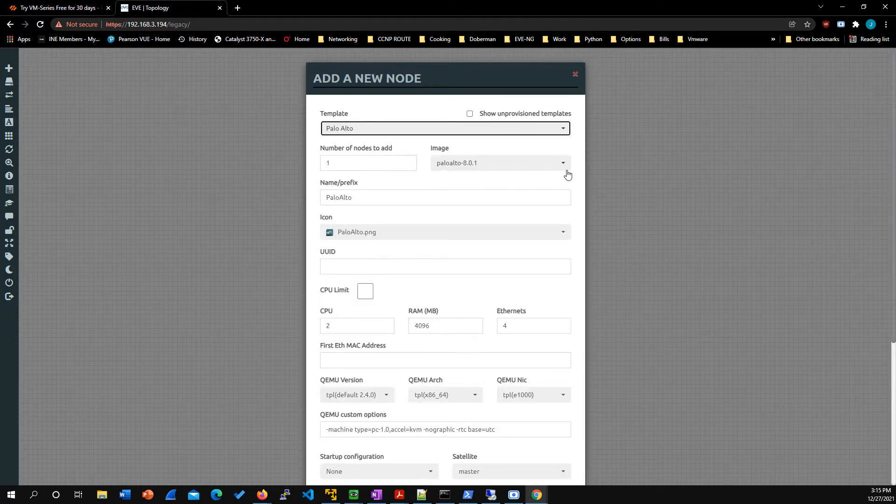
Step: Save the Palo Alto node with the paloalto-10.0.4 image and move it near the left edge of the topology canvas
left_click(568, 175)
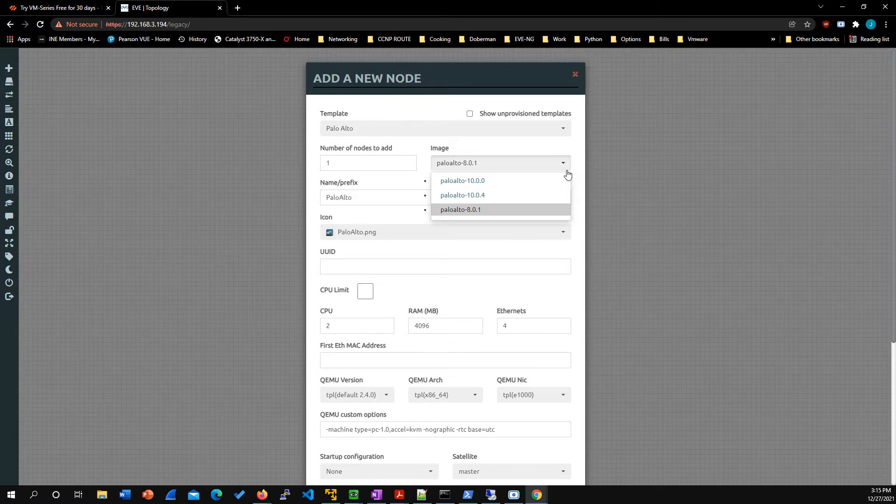
left_click(498, 198)
left_click(480, 213)
scroll(481, 212, "down", 2)
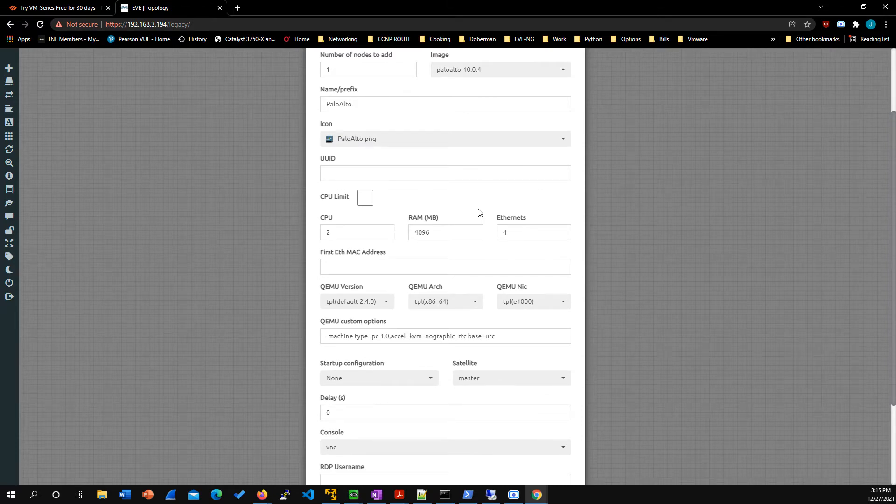
scroll(426, 212, "up", 2)
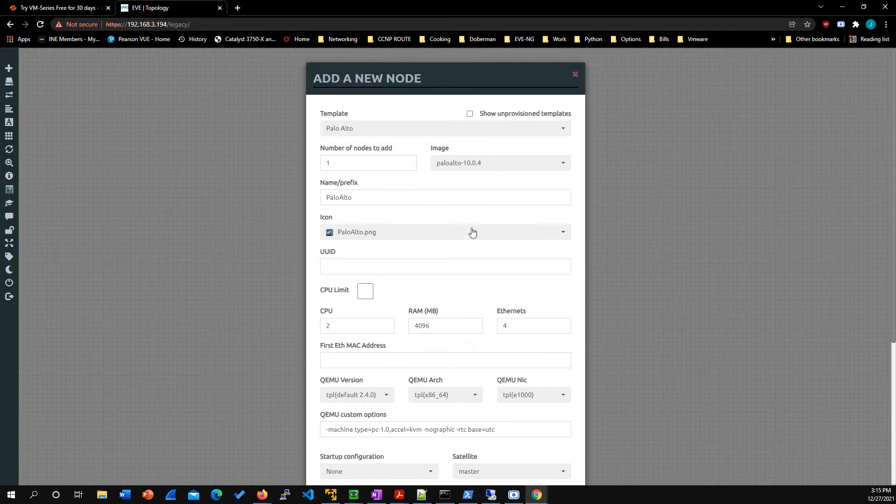
scroll(438, 213, "down", 4)
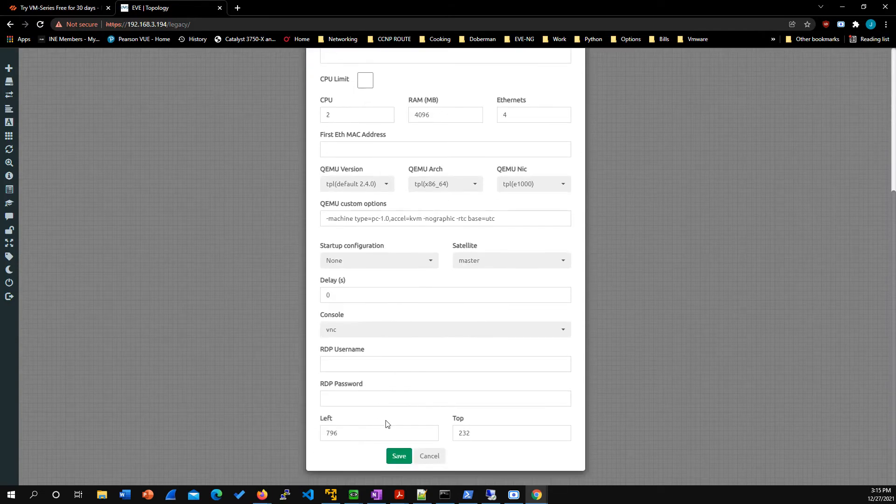
left_click(399, 456)
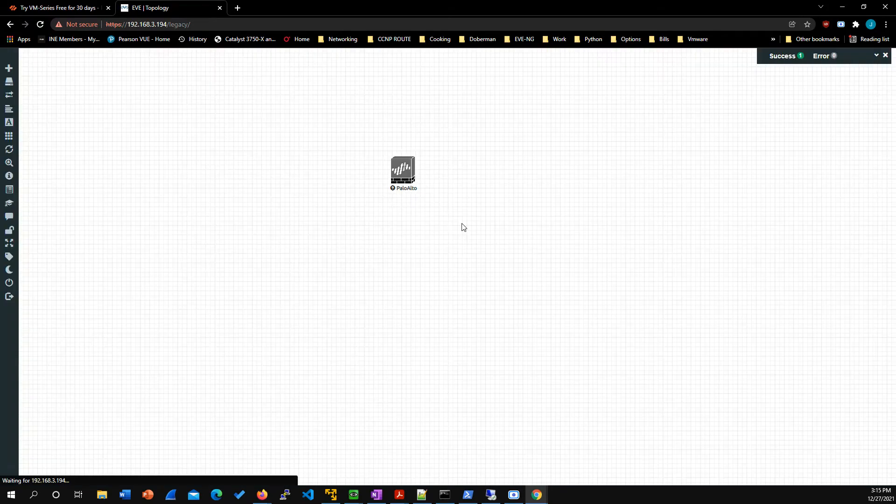
left_click_drag(398, 176, 106, 194)
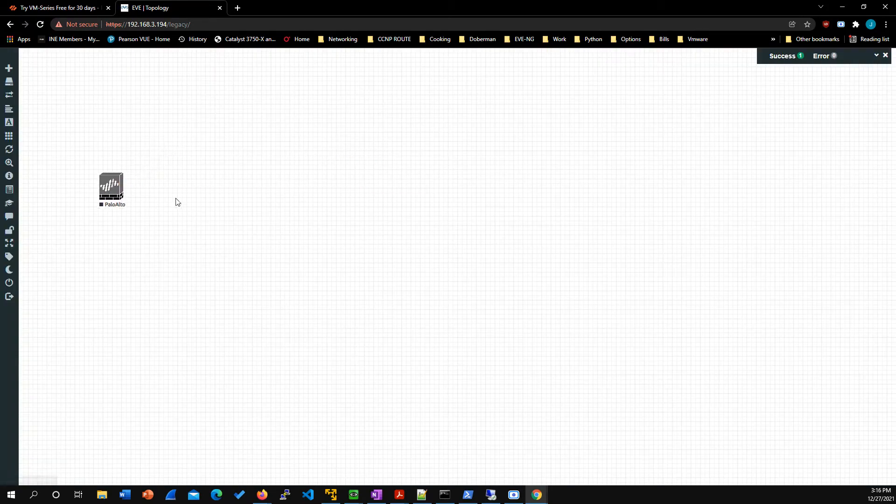
Step: Start adding a second node beside the PaloAlto node using the Linux template
right_click(194, 191)
left_click(218, 207)
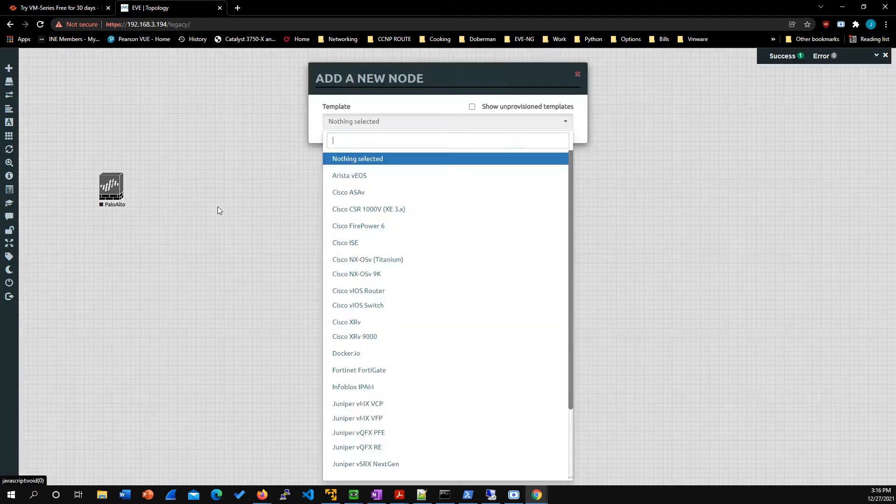
type("Linu")
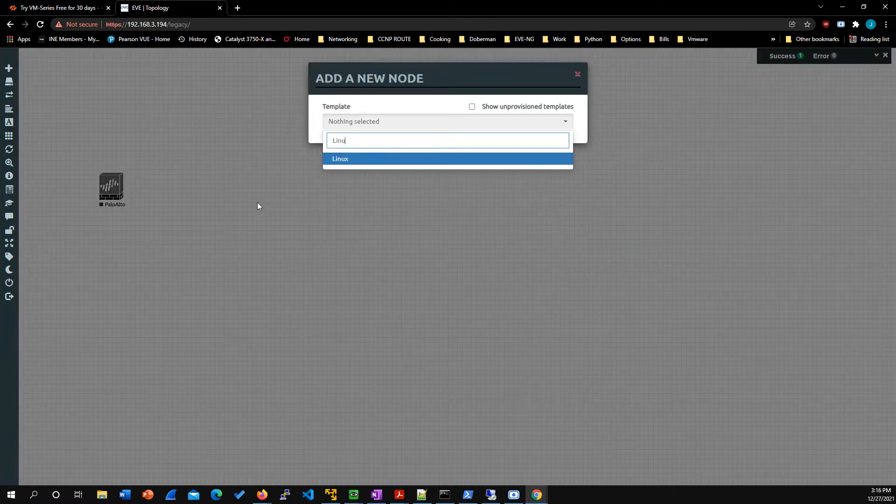
type("x")
left_click(341, 161)
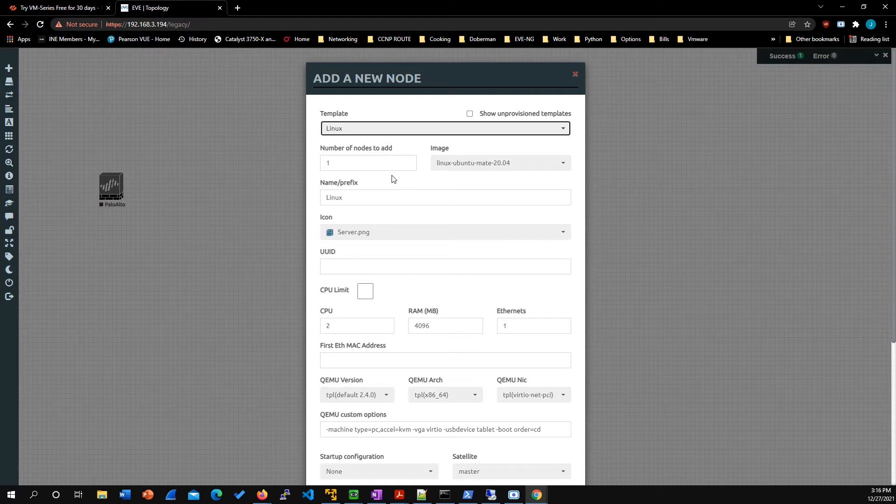
Step: Save the Linux node with the linux-centos-8 image and align it horizontally with the PaloAlto node
left_click(569, 170)
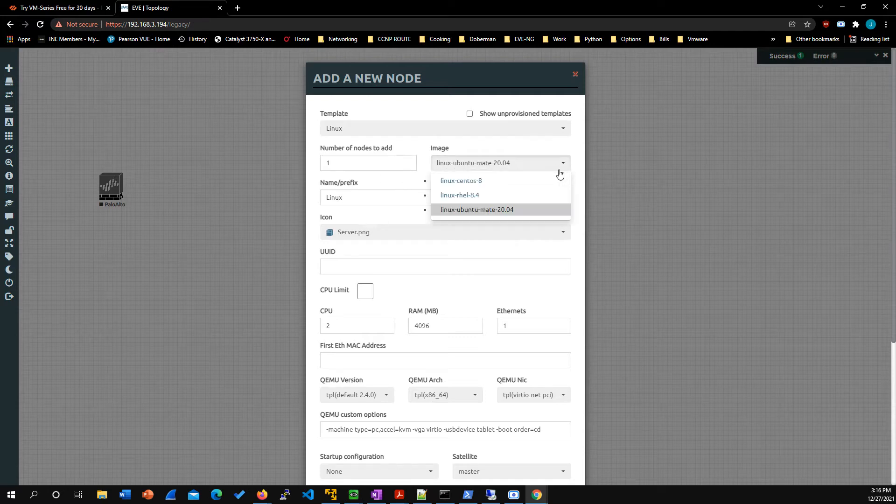
left_click(531, 181)
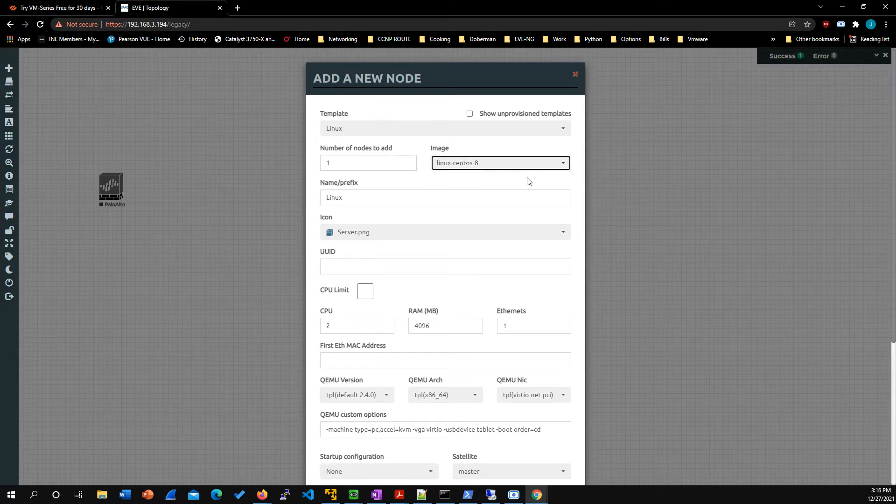
scroll(501, 183, "down", 1)
scroll(501, 184, "down", 3)
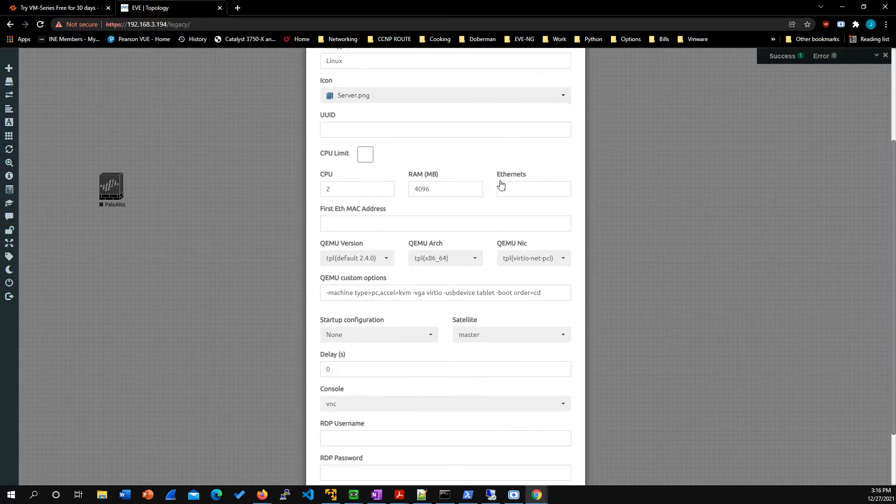
left_click(397, 456)
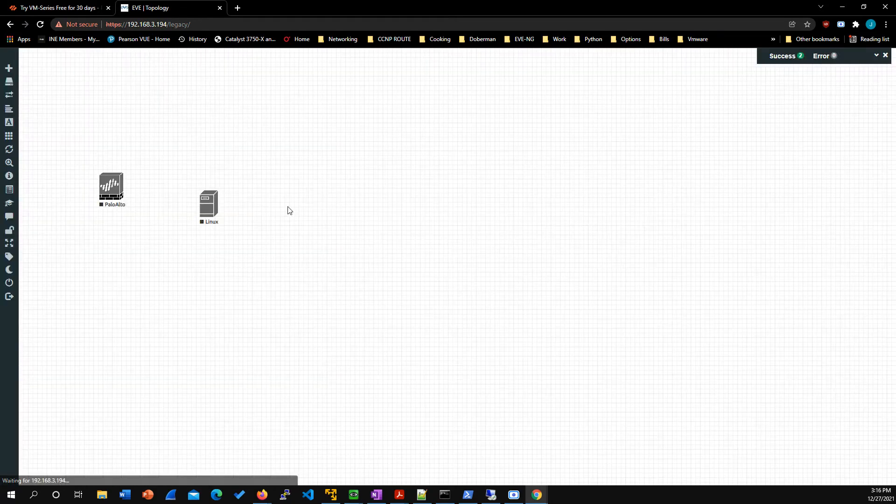
left_click_drag(209, 206, 199, 189)
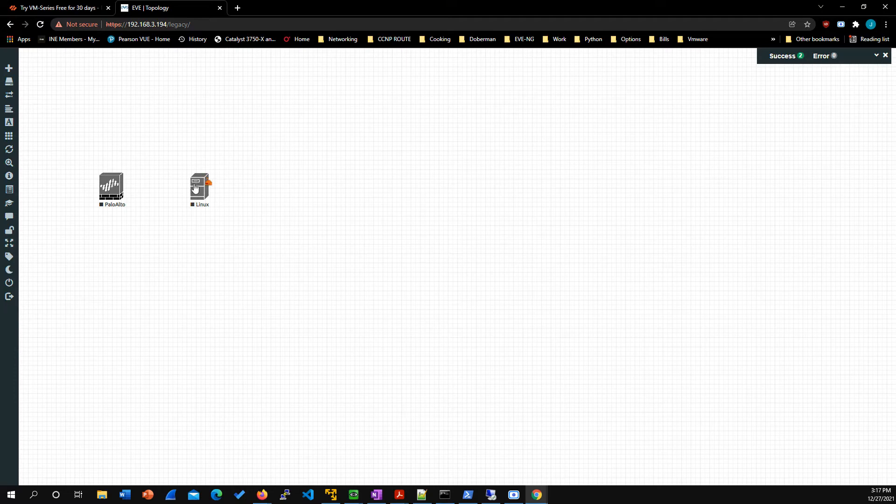
Step: Connect the Linux node's e0 interface to the PaloAlto node's mgmt interface, and move the Linux node slightly farther from PaloAlto
left_click_drag(205, 182, 112, 185)
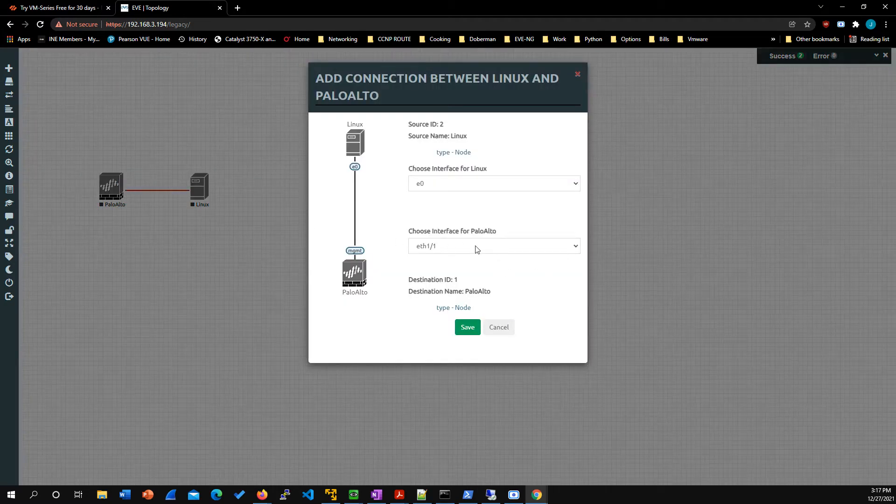
left_click(568, 246)
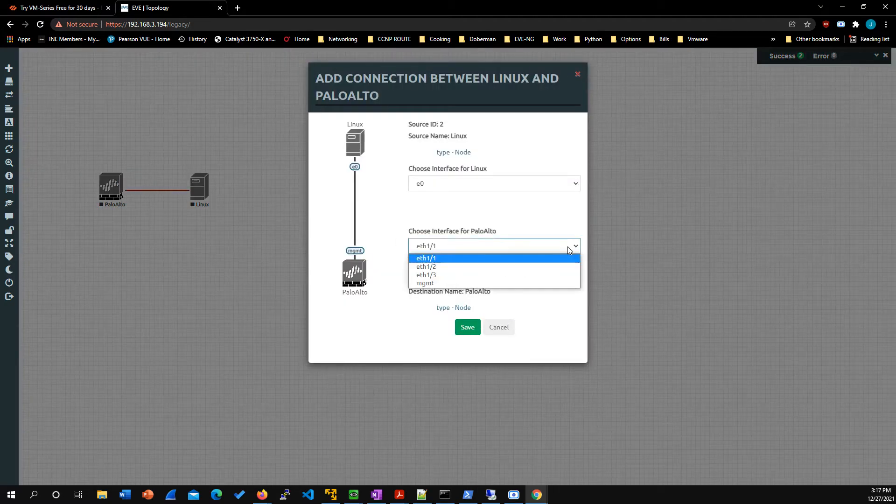
left_click(470, 283)
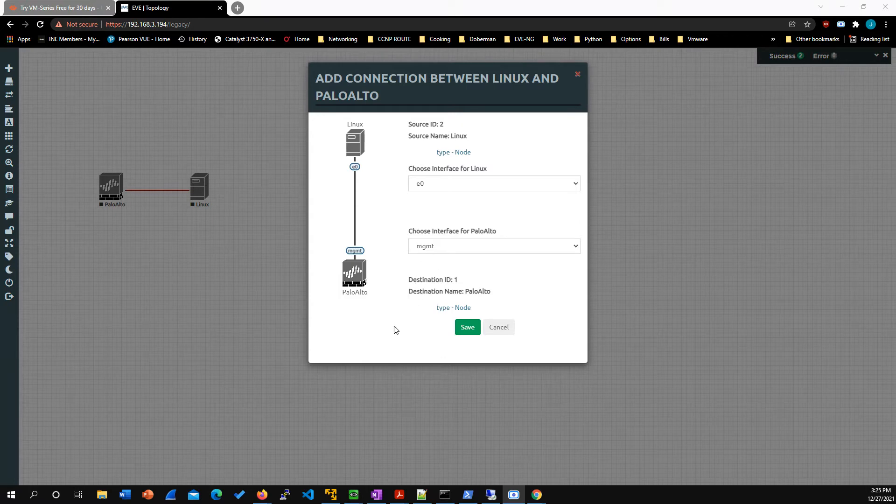
left_click(465, 328)
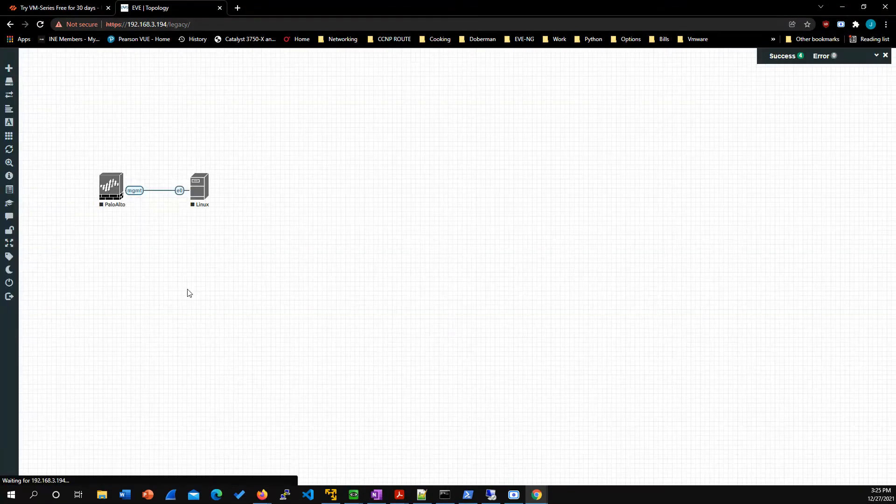
left_click_drag(202, 193, 215, 193)
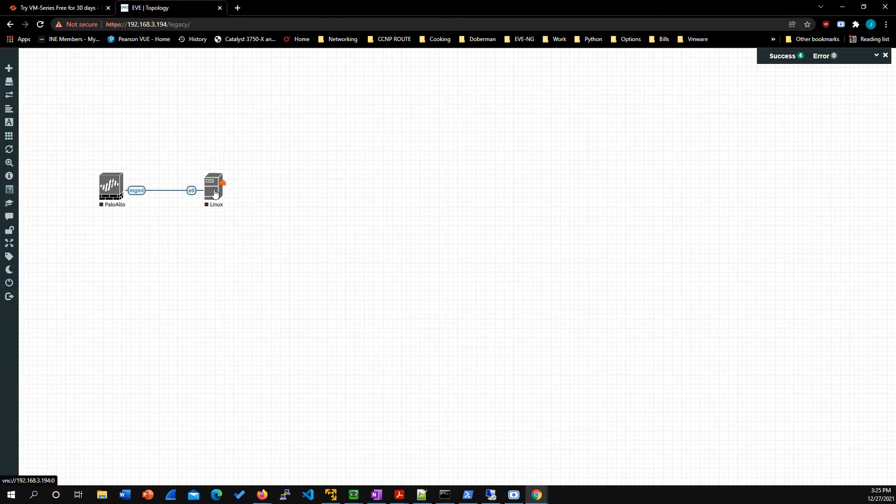
Step: Add a text label reading 192.168.1.1/24 on the canvas below the PaloAlto node
right_click(118, 258)
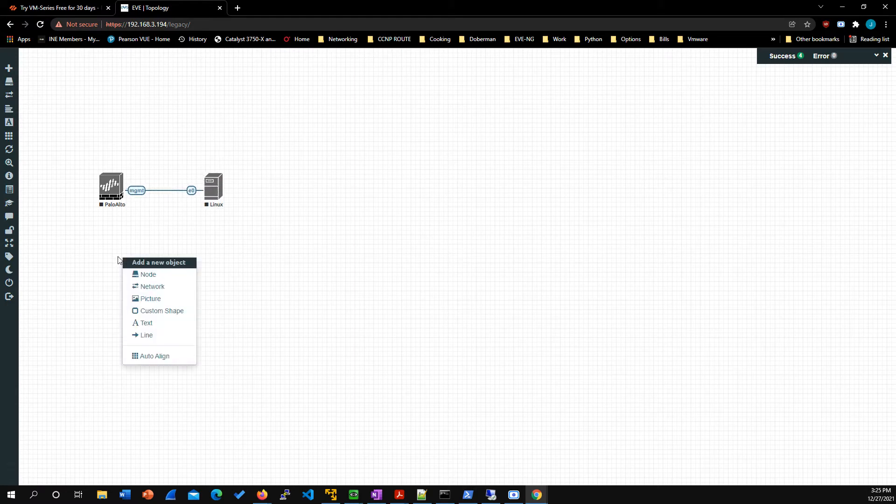
left_click(149, 323)
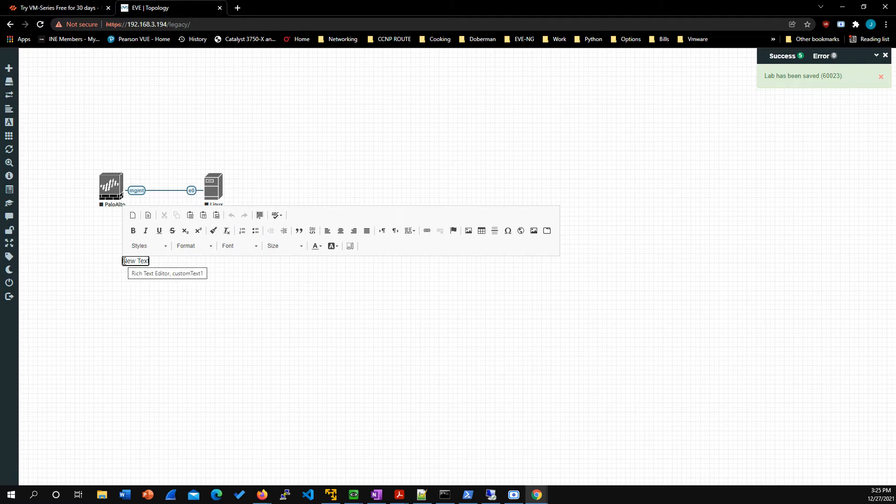
left_click_drag(123, 261, 152, 264)
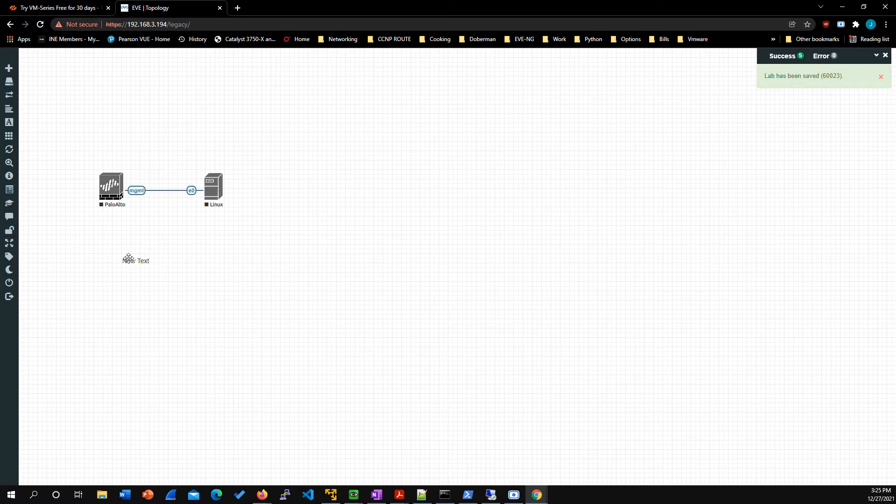
double_click(129, 260)
triple_click(124, 261)
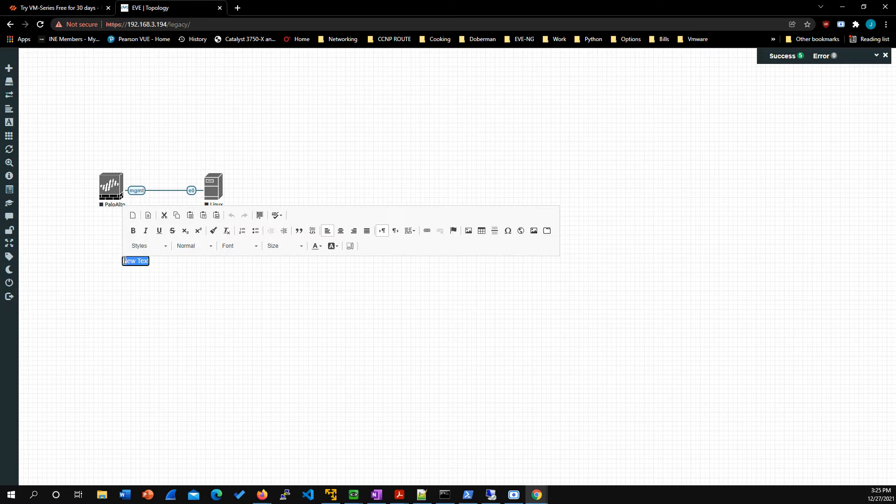
type("192.168.1.1/24")
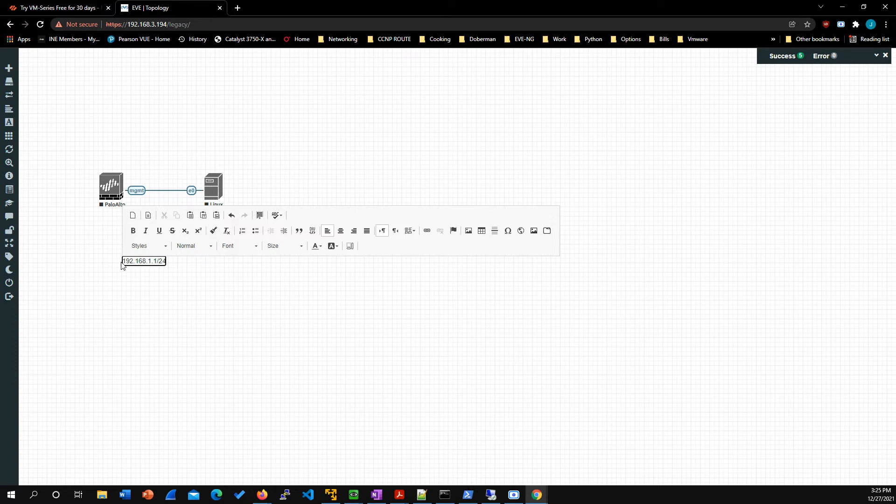
Step: Make the 192.168.1.1/24 label bold and place it directly above the PaloAlto node
left_click_drag(122, 262, 167, 261)
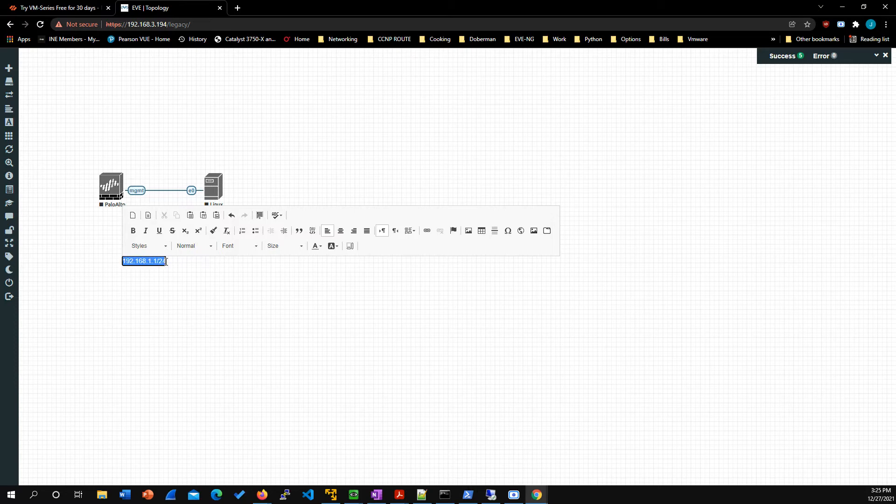
left_click(133, 231)
left_click(131, 272)
left_click_drag(135, 254, 106, 163)
left_click(142, 260)
Step: Duplicate the PaloAlto address label, place the copy above the Linux node, and change its text to 192.168.1.2/24
right_click(106, 163)
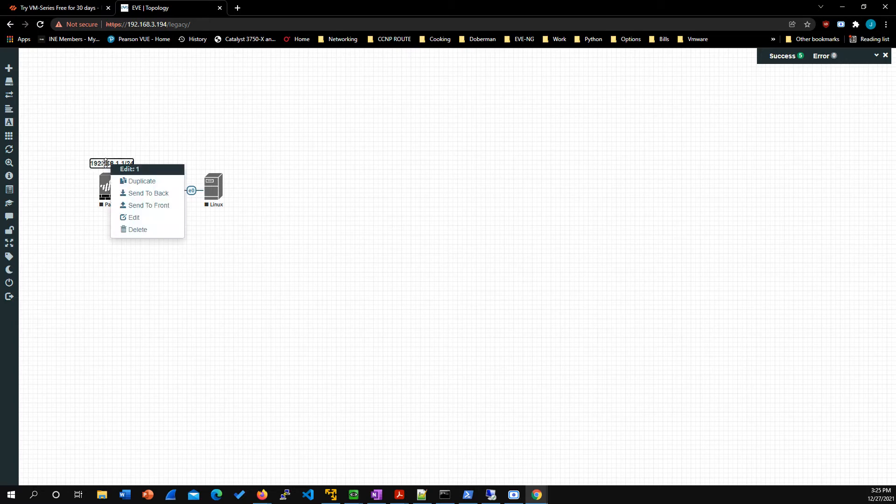
left_click(122, 179)
left_click_drag(120, 181, 210, 166)
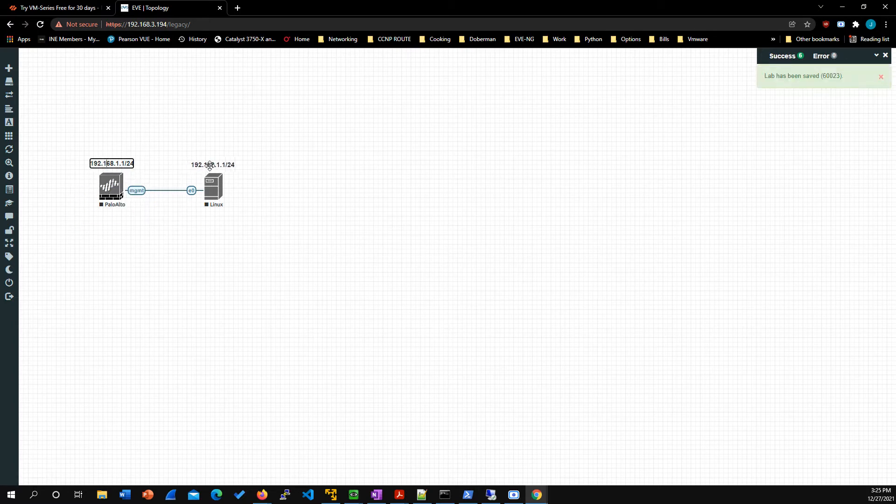
double_click(225, 166)
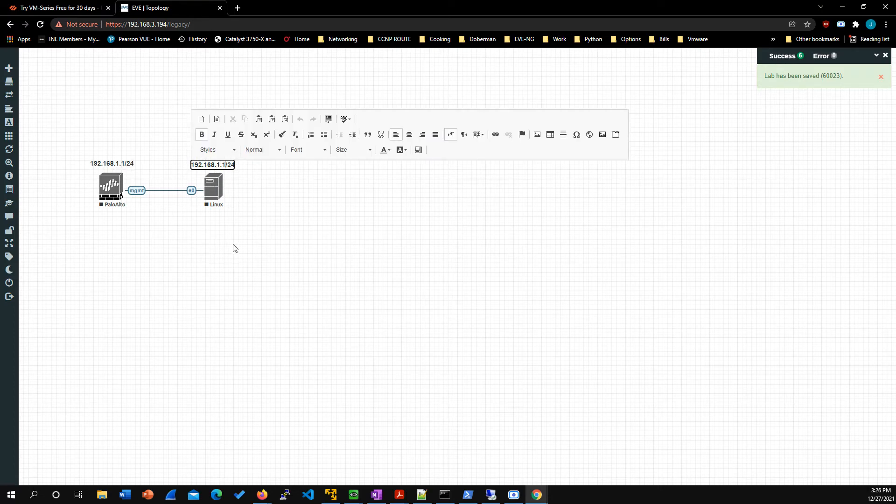
key("BackSpace")
type("2")
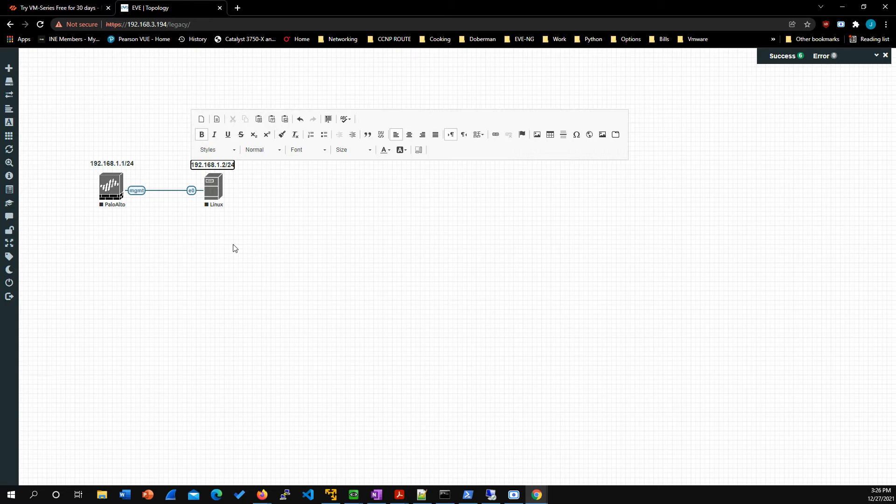
left_click(228, 246)
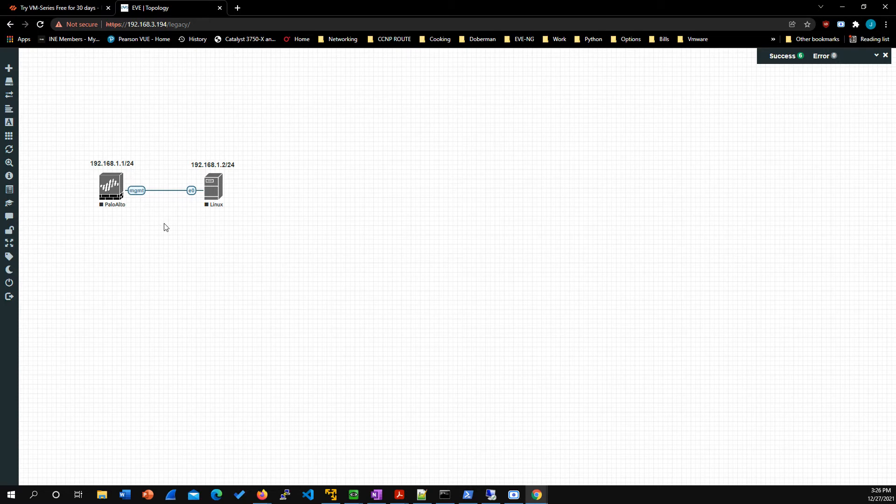
Step: Start the PaloAlto and Linux nodes together as a group
left_click_drag(82, 124, 242, 212)
right_click(216, 187)
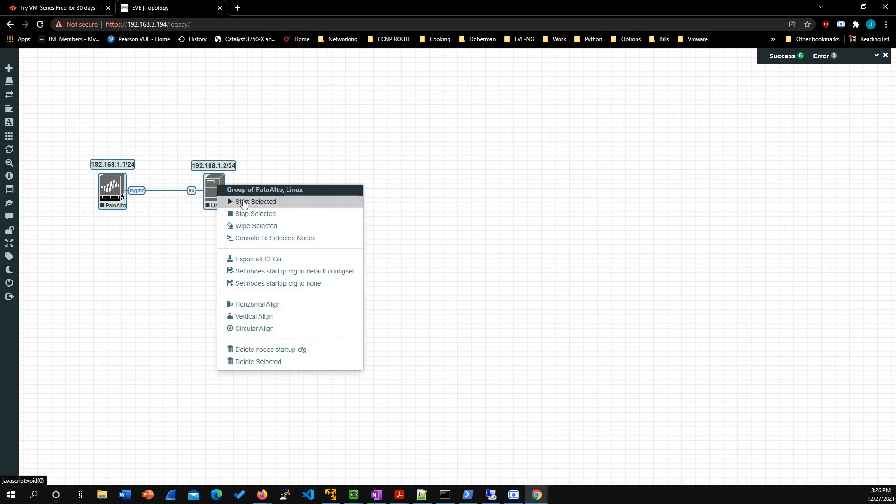
left_click(294, 206)
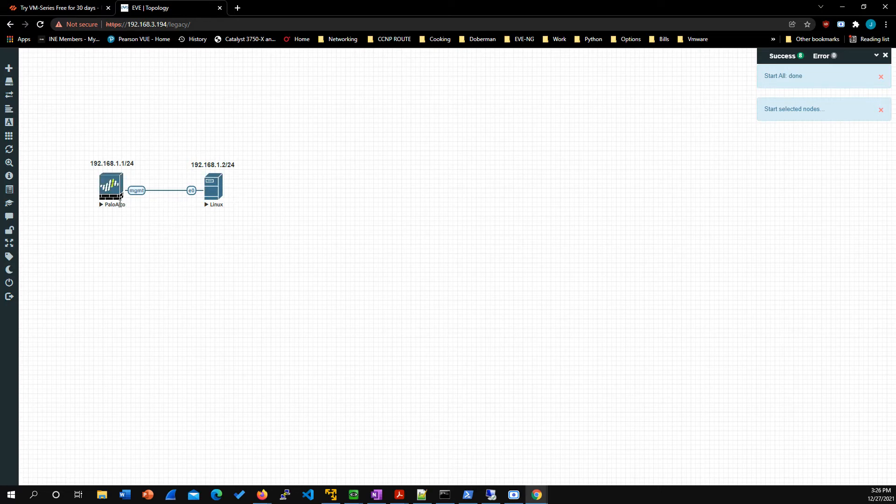
Step: Open the PaloAlto node's VNC console with ultravnc_wrapper and move its window clear of the topology nodes
left_click(112, 191)
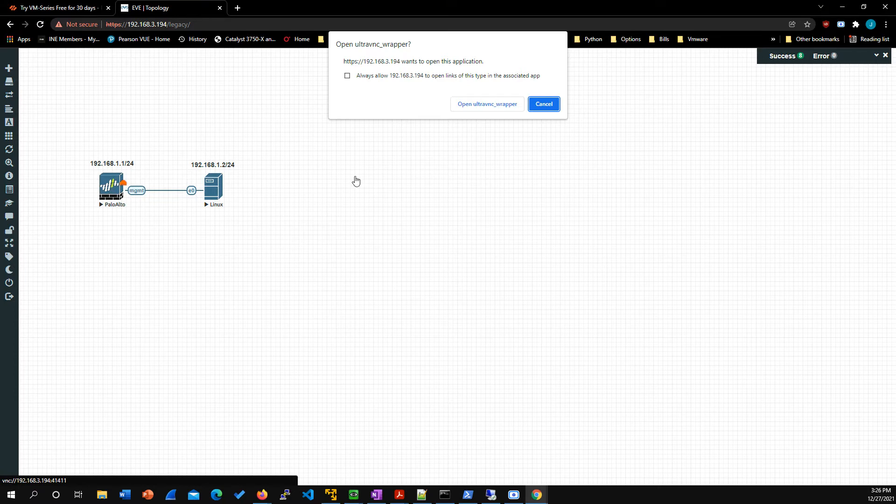
left_click(470, 105)
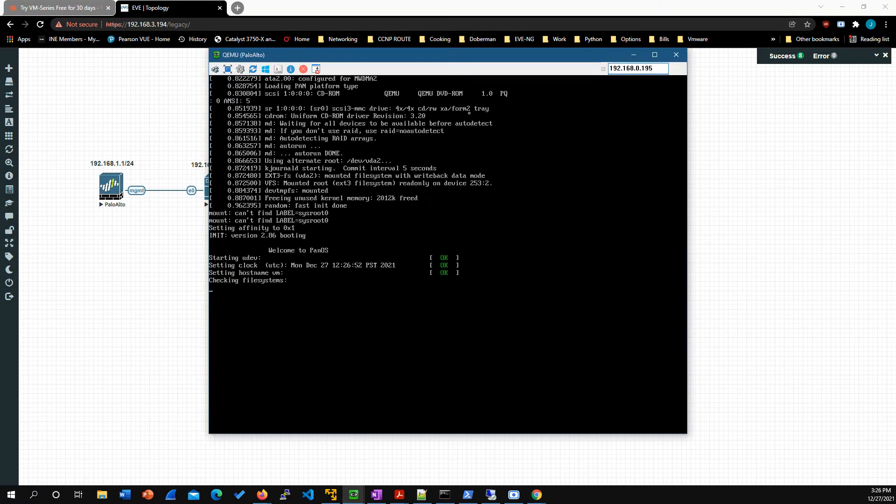
left_click_drag(316, 58, 400, 63)
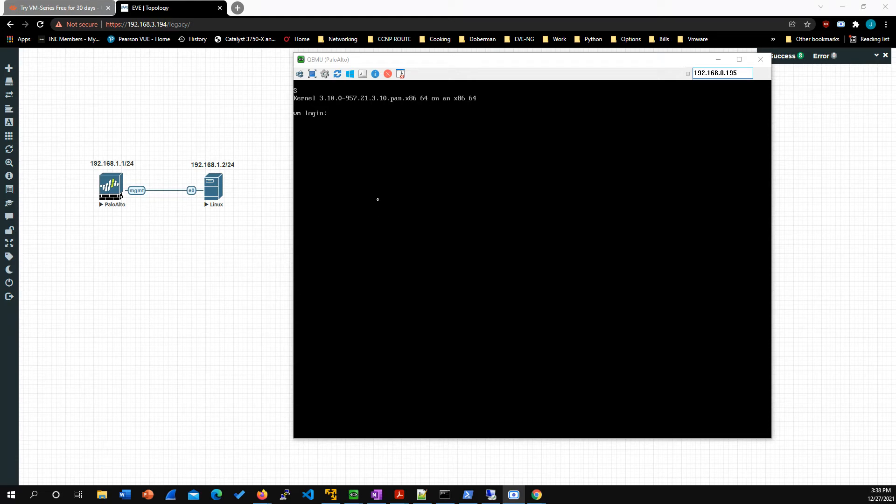
Step: Log in to the PaloAlto console as admin with the account password, and enter and confirm a new password
left_click(331, 128)
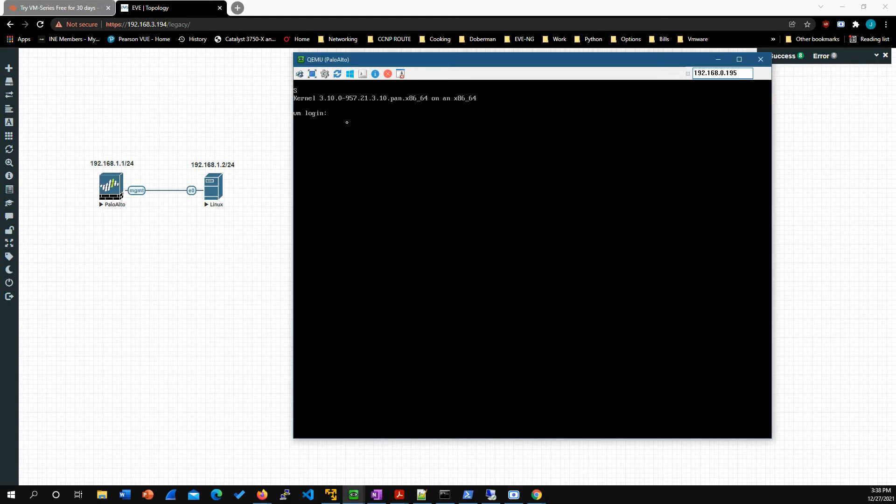
type("admin")
key("Return")
key("Return")
key("Return")
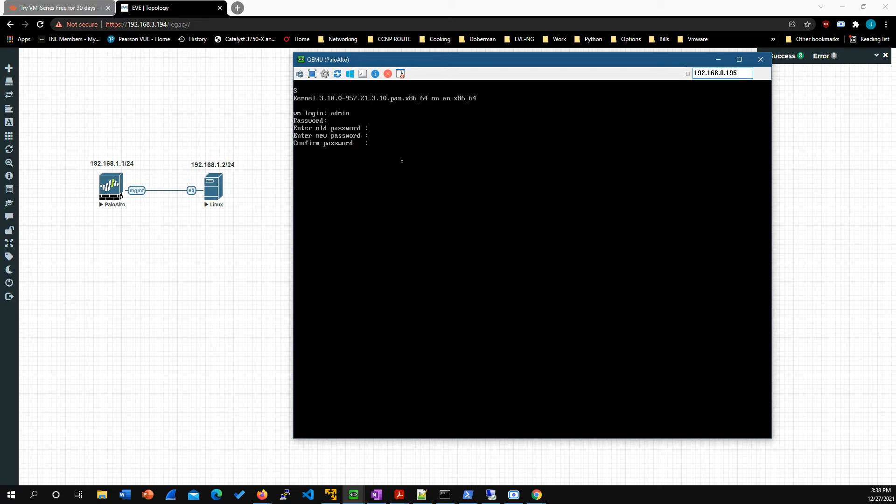
key("Return")
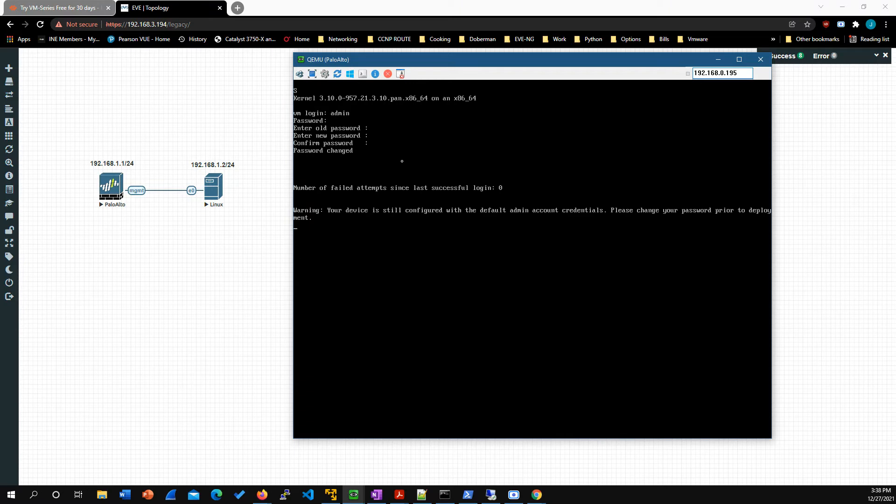
key("Return")
key("Return")
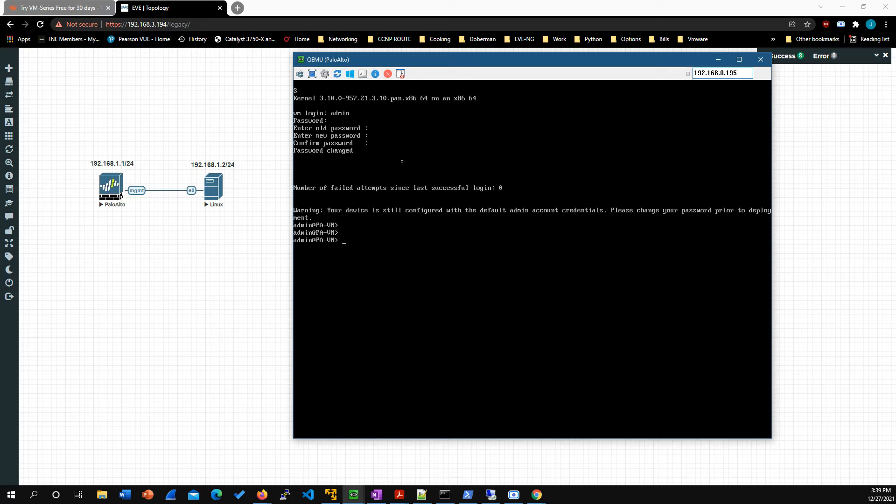
Step: Enter configuration mode on the firewall and set the deviceconfig system type to static
type("configure")
key("Return")
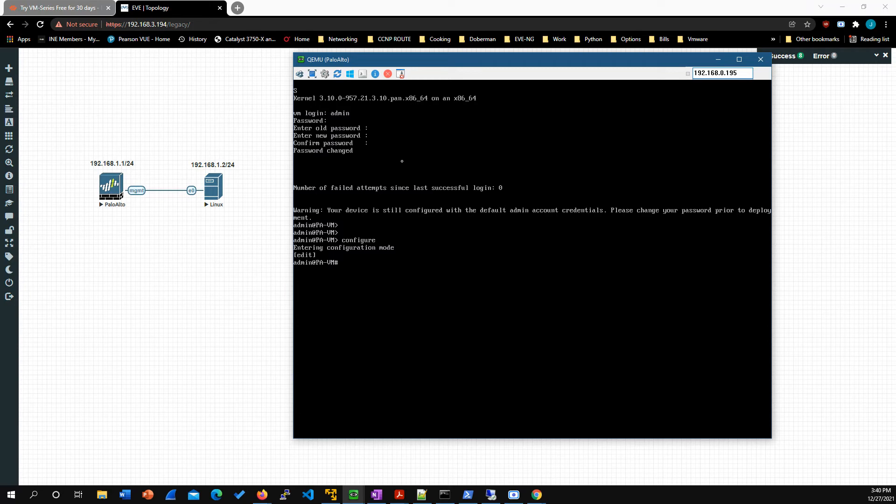
type("set deviceconfig system type stat")
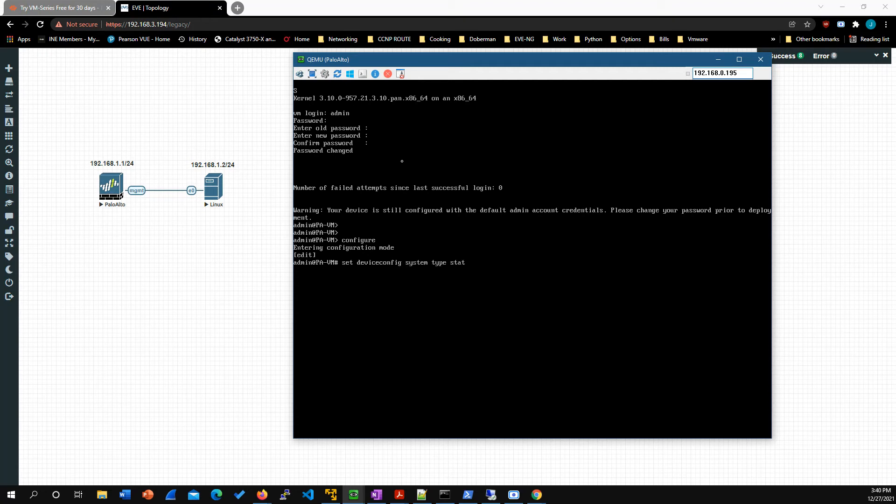
type("ic")
key("Return")
Step: Set the firewall's deviceconfig system ip-address to 192.168.1.1 with netmask 255.255.255.0
type("set deviceconfig sy")
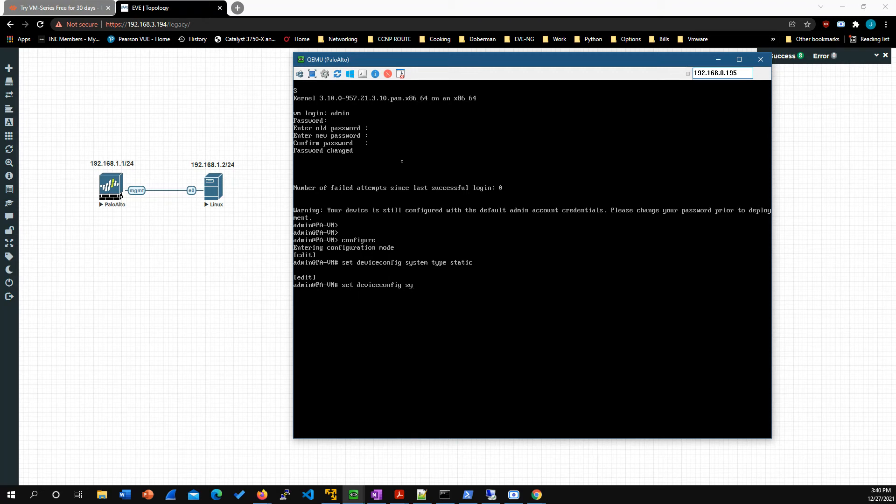
type("stem ip-address ?")
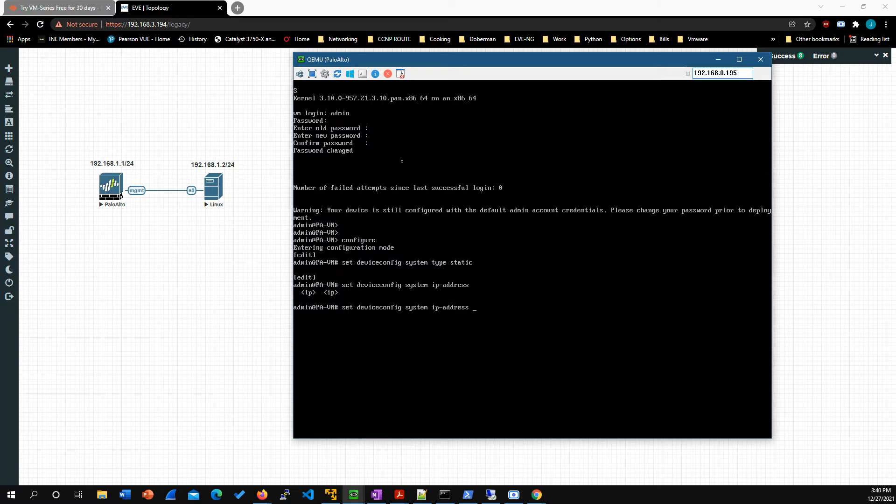
type("192.168.1.1")
type("netmask 255.255.255")
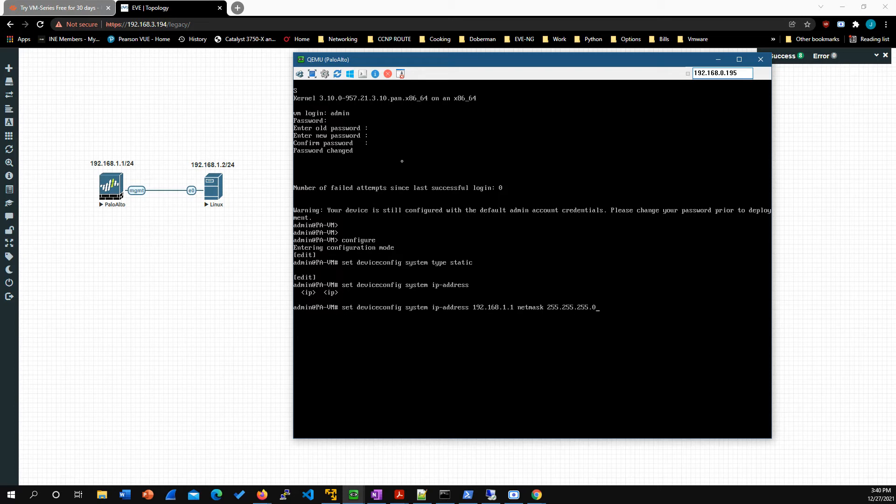
type(".0")
key("Return")
Step: Commit the firewall configuration and exit configuration mode
type("commit")
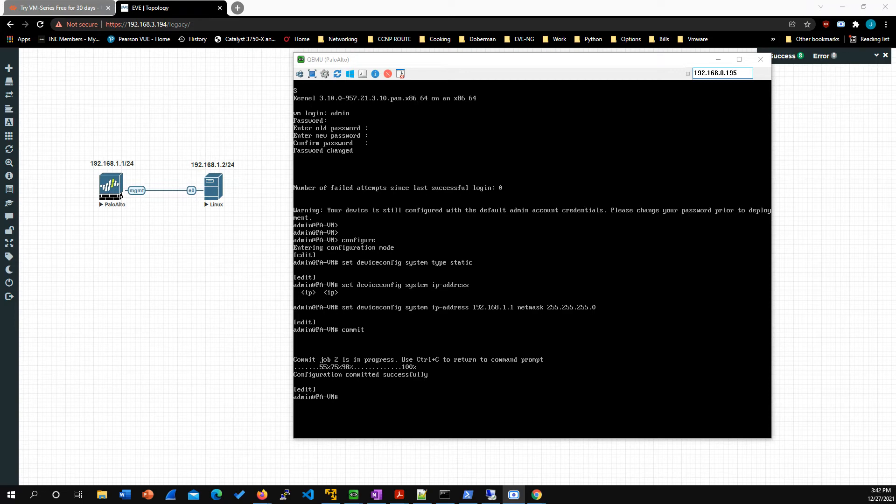
left_click(386, 269)
type("exit")
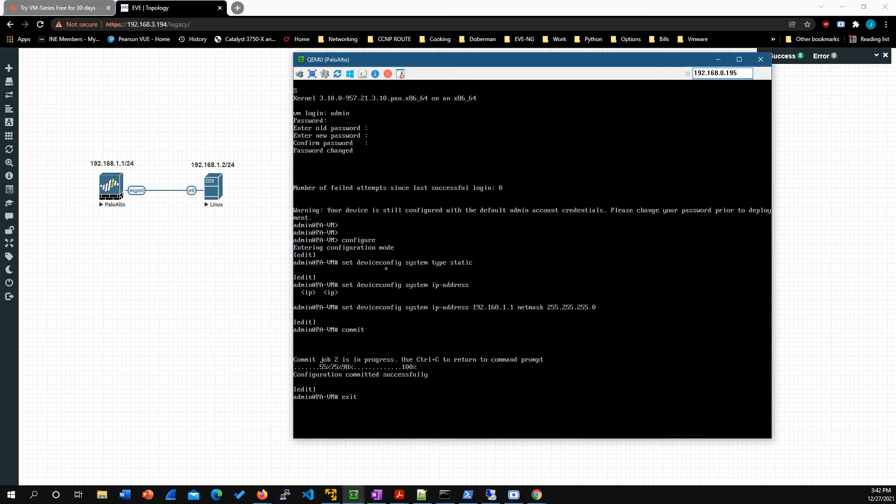
key("Return")
key("Return")
key("Return")
Step: Display the firewall's management interface details with show interface management to check its address settings
type("s")
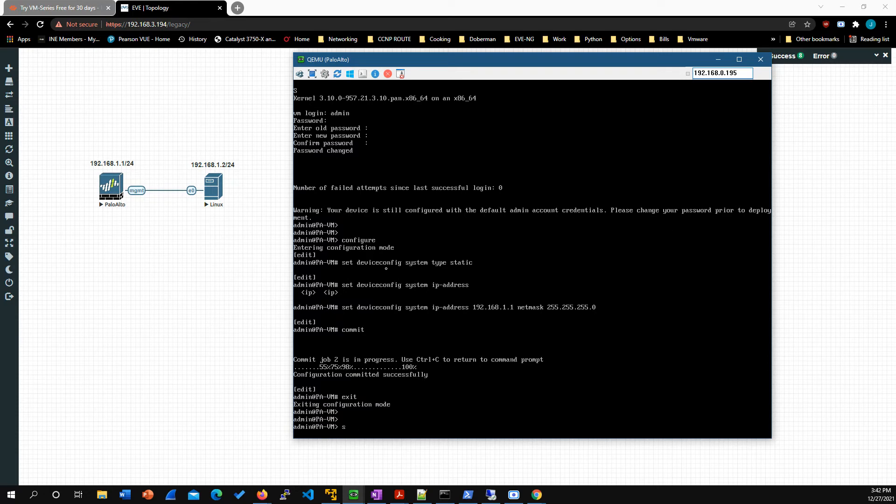
type("how interface management")
key("Return")
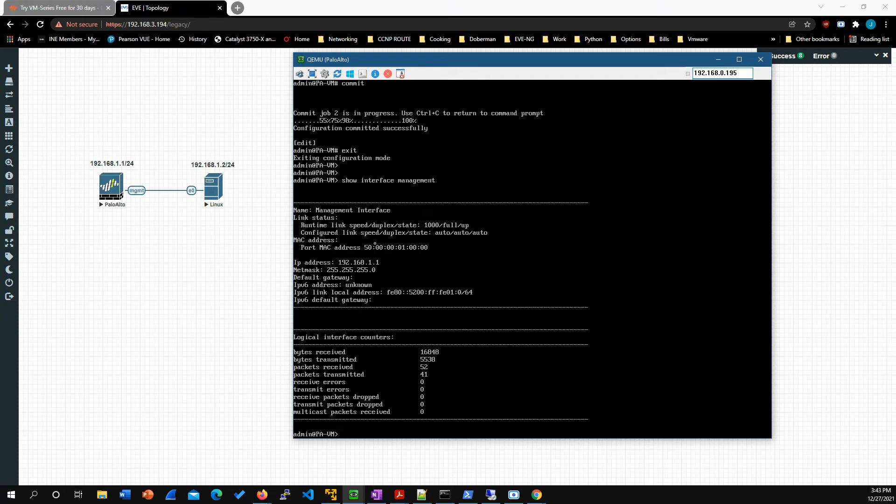
Step: Return to the topology, open the Linux node's VNC console with ultravnc_wrapper, and move its window clear of the nodes
left_click(222, 255)
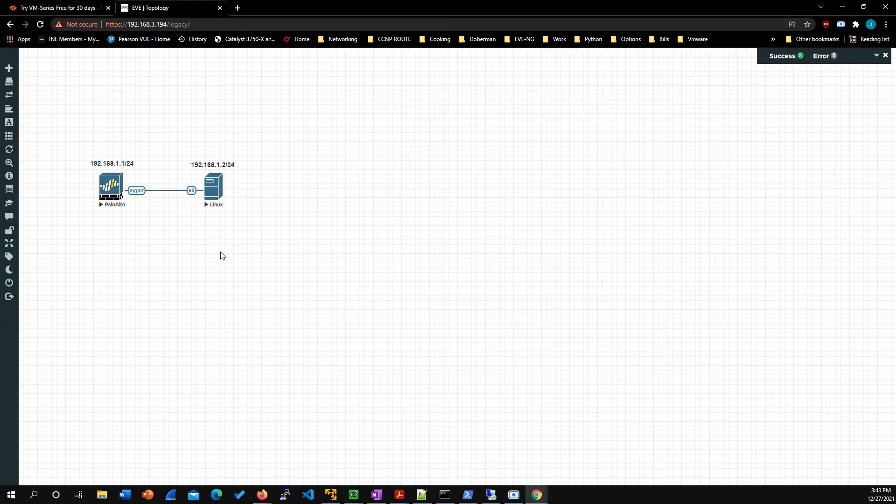
left_click(220, 181)
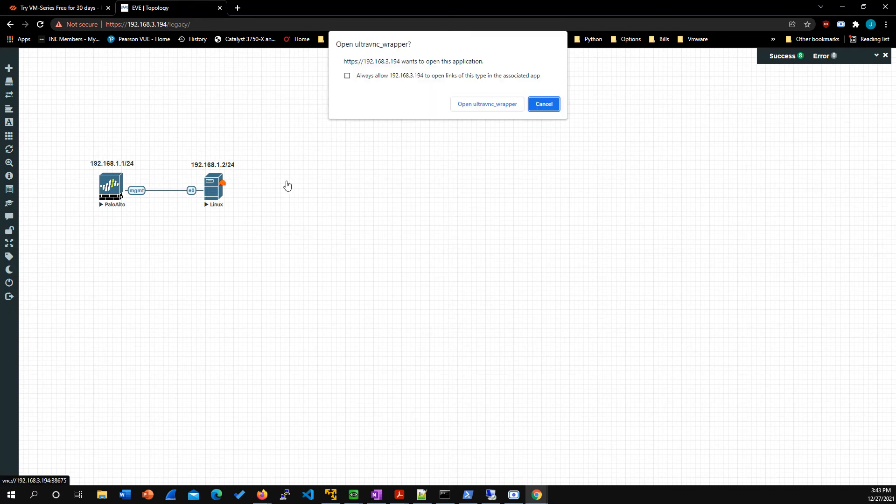
left_click(455, 107)
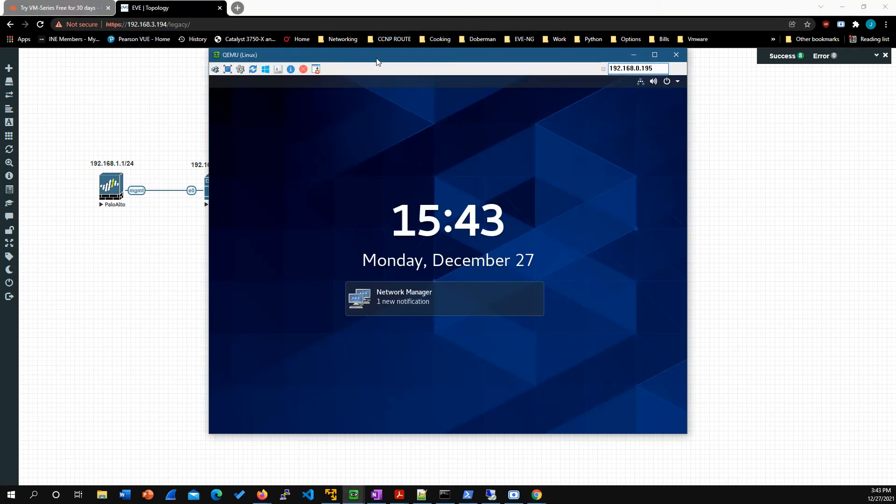
left_click_drag(377, 58, 437, 58)
Step: Unlock the CentOS login screen and sign in to the account named user with its password
left_click(458, 352)
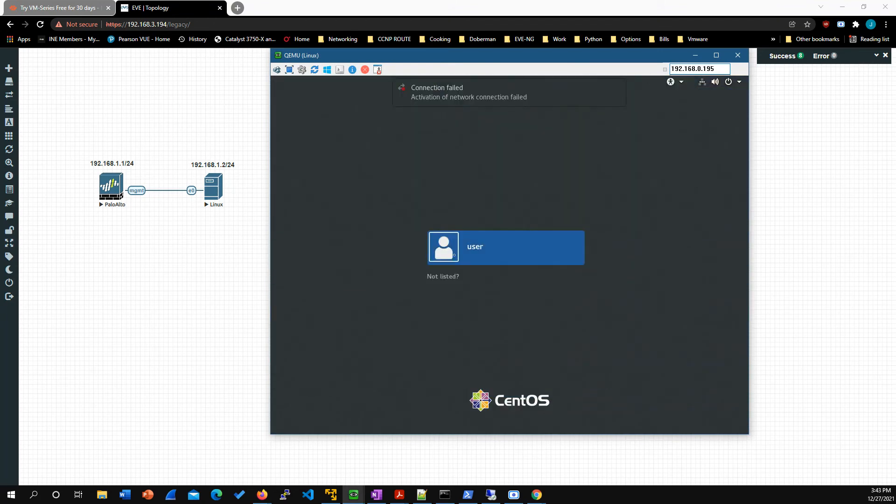
left_click(468, 250)
type("user")
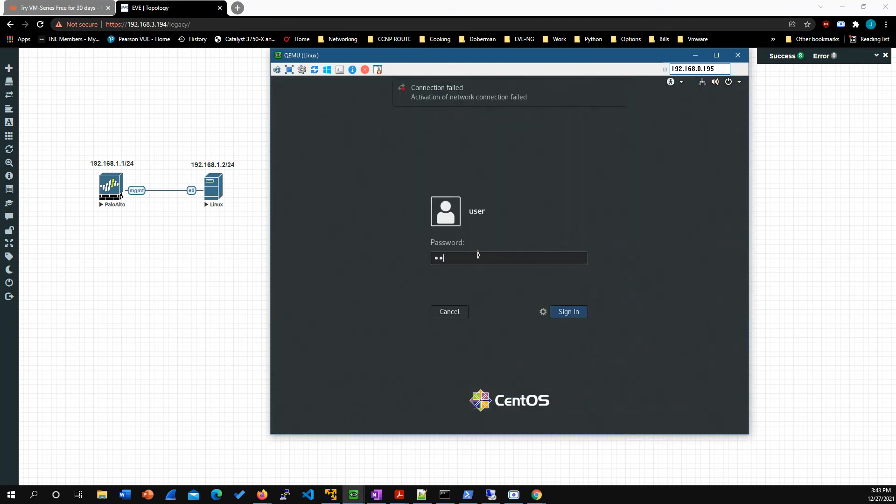
type("123")
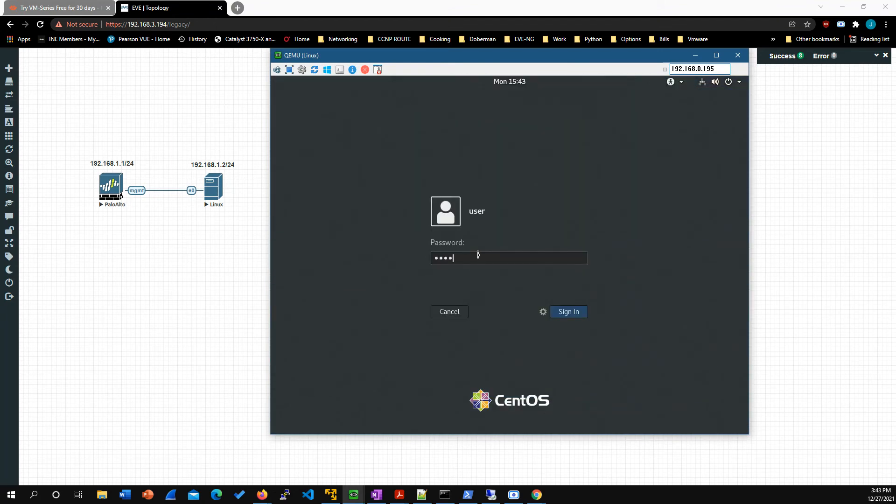
key("Return")
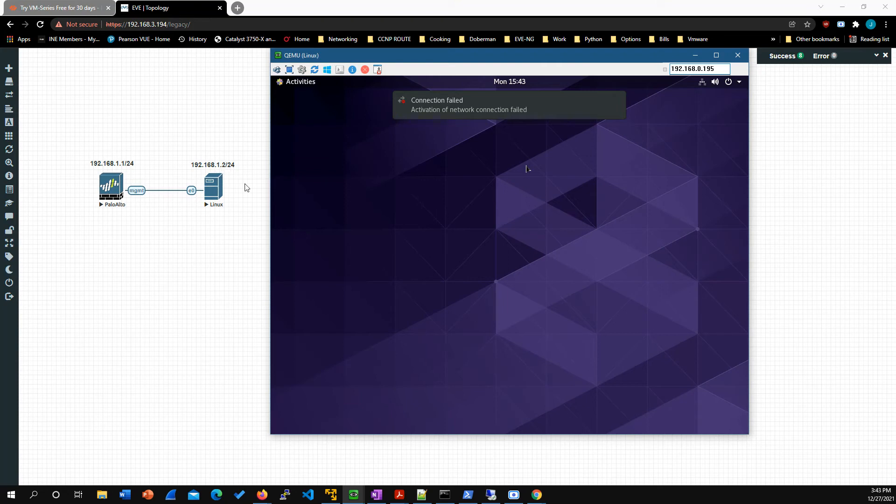
Step: Open the IPv4 settings of the CentOS node's wired connection
left_click(703, 84)
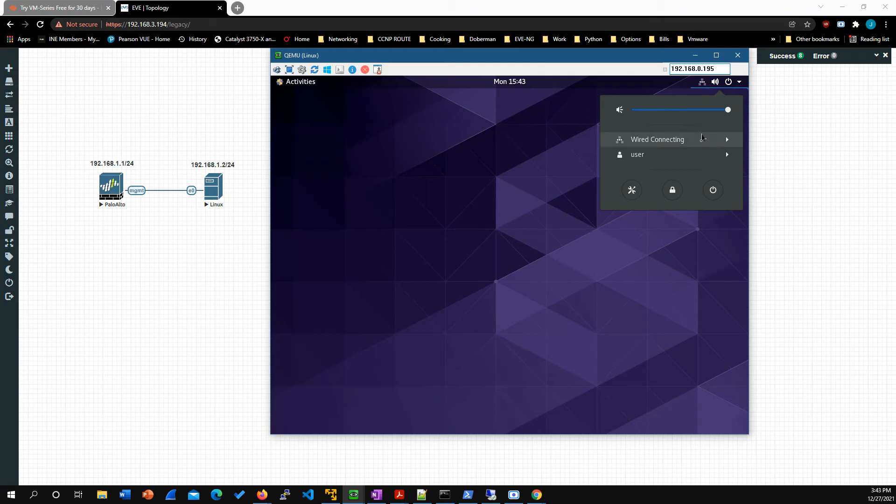
left_click(704, 140)
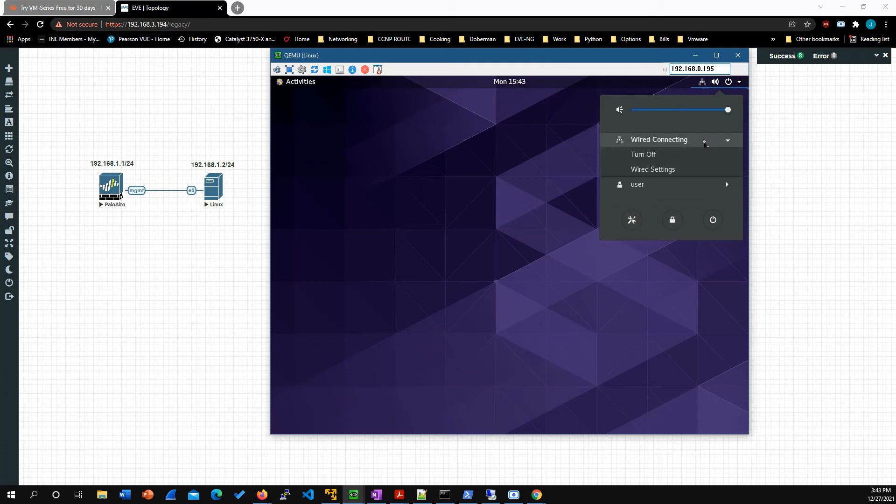
left_click(657, 170)
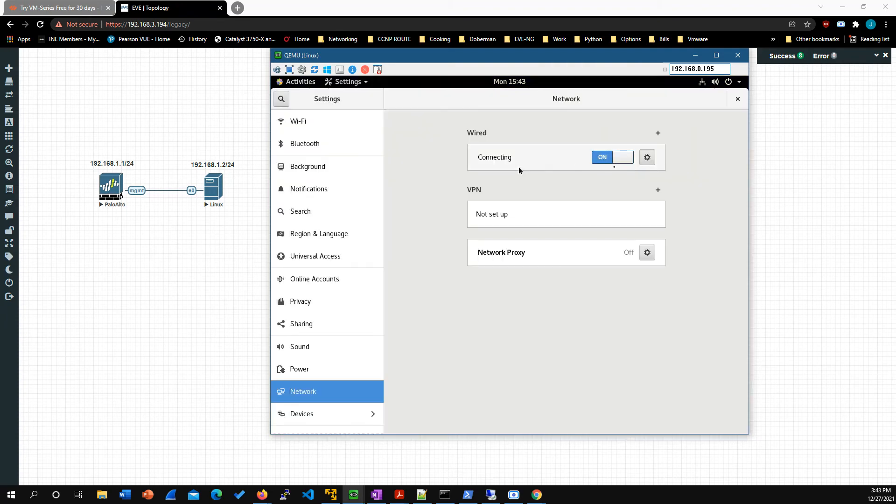
left_click(648, 158)
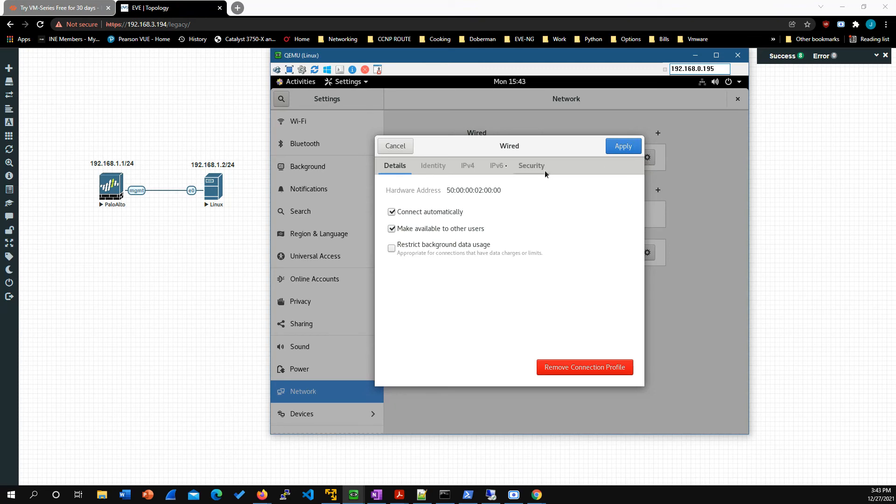
left_click(476, 164)
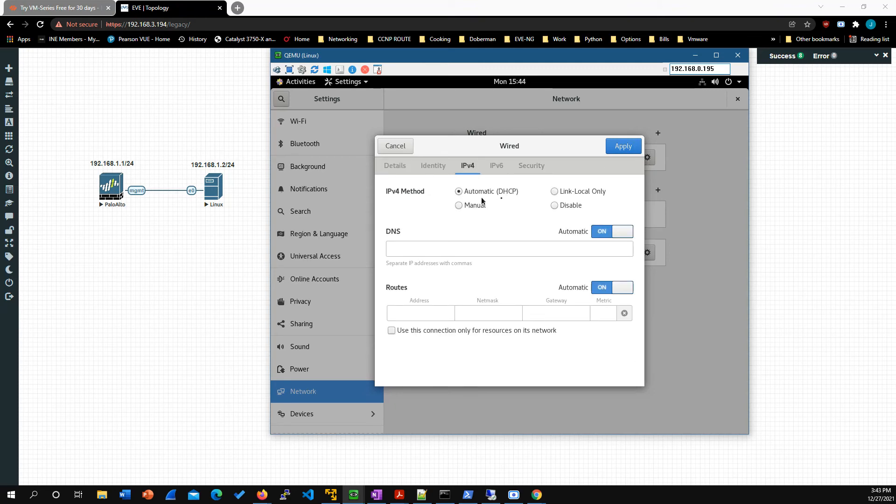
Step: Set the wired connection's IPv4 method to Manual with address 192.168.1.2 and netmask 255.255.255.0, apply it, and close the settings
left_click(462, 206)
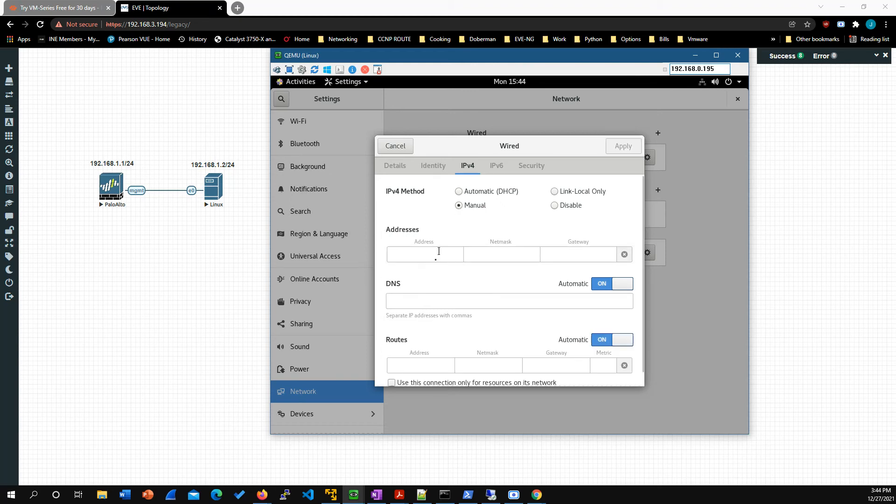
left_click(436, 257)
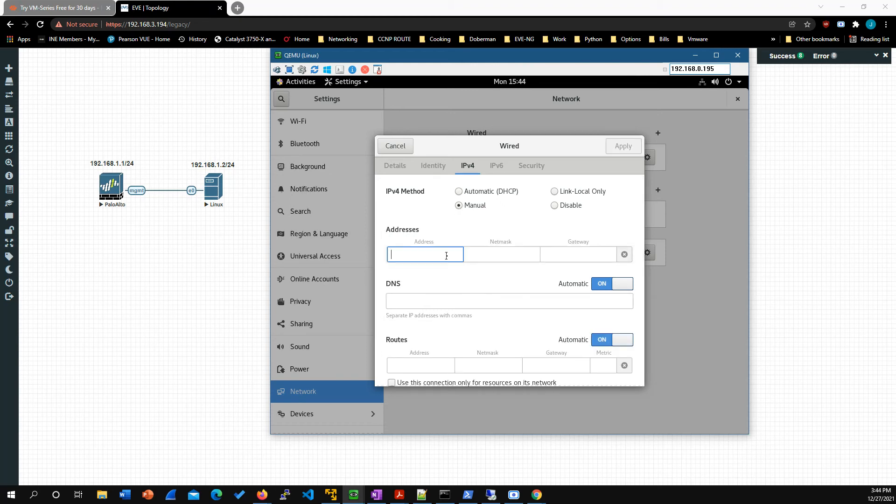
type("192.168.")
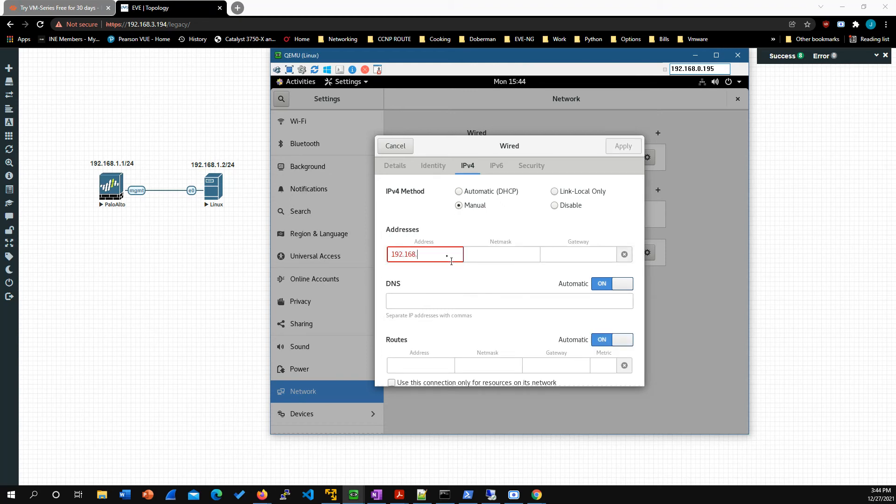
type("1.2")
key("Tab")
type("2555")
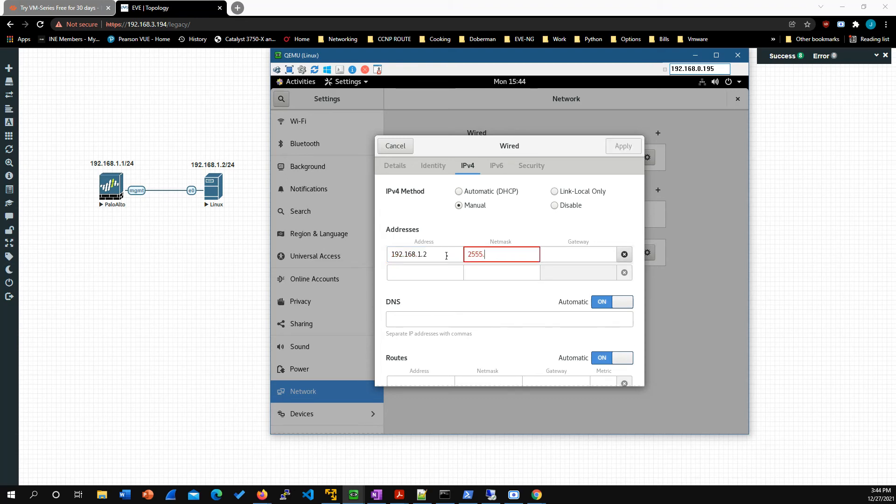
key("BackSpace")
type(".255.255.0")
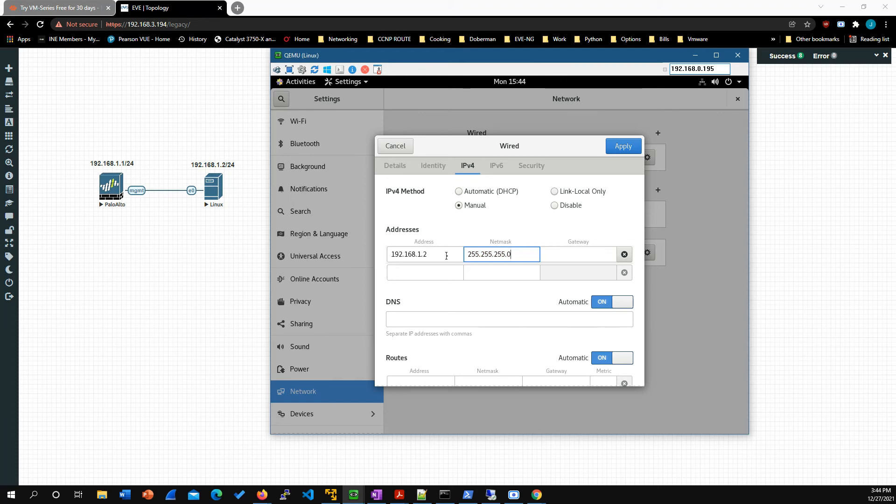
left_click(609, 151)
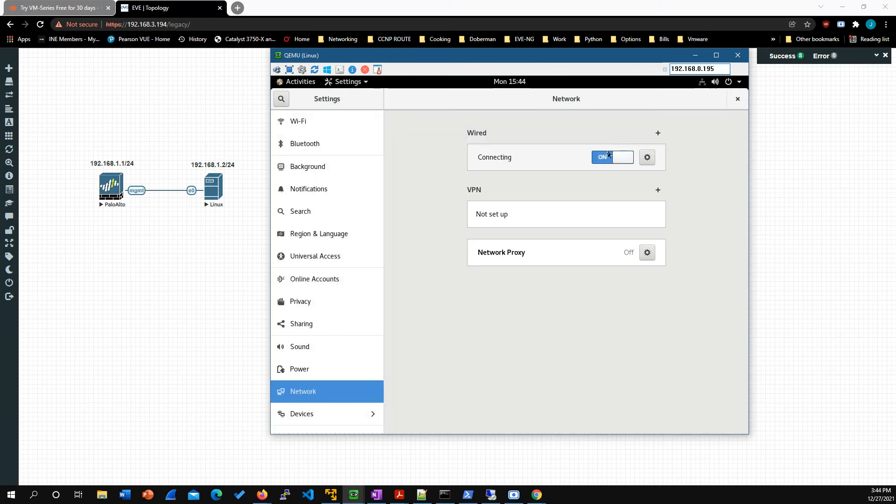
left_click(736, 100)
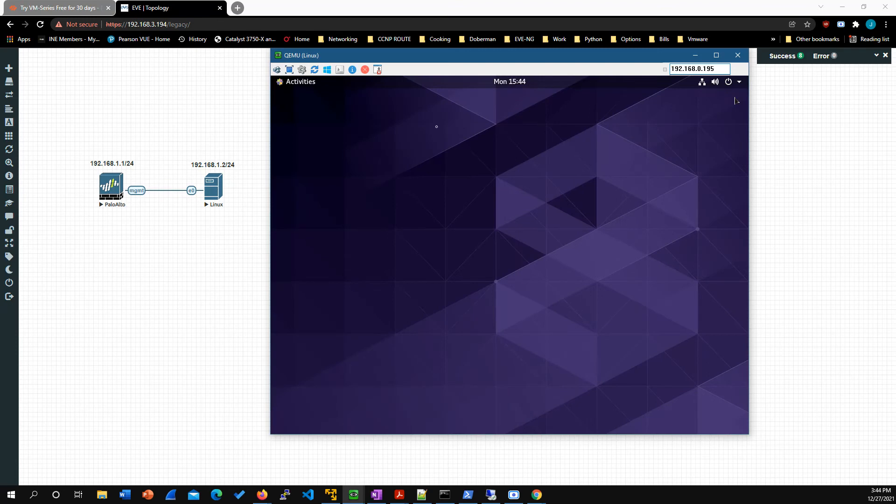
Step: Open a terminal on the CentOS desktop and maximize its window
left_click(303, 84)
left_click(293, 334)
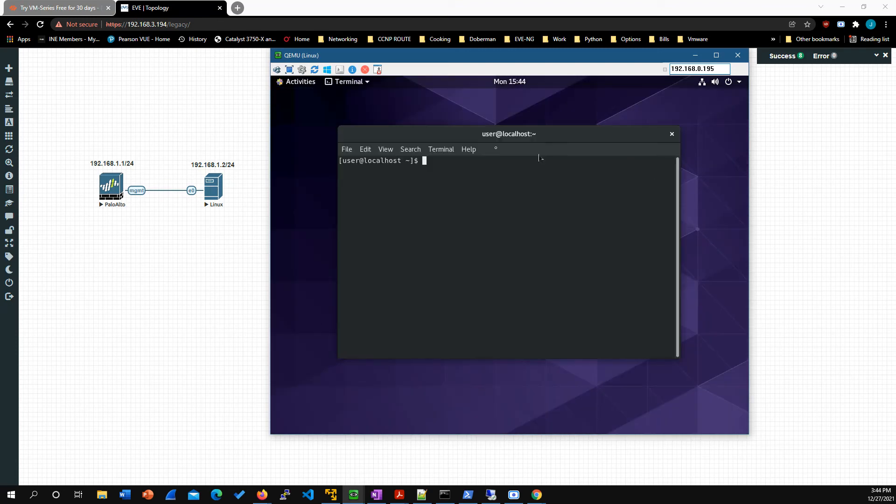
left_click_drag(633, 133, 632, 83)
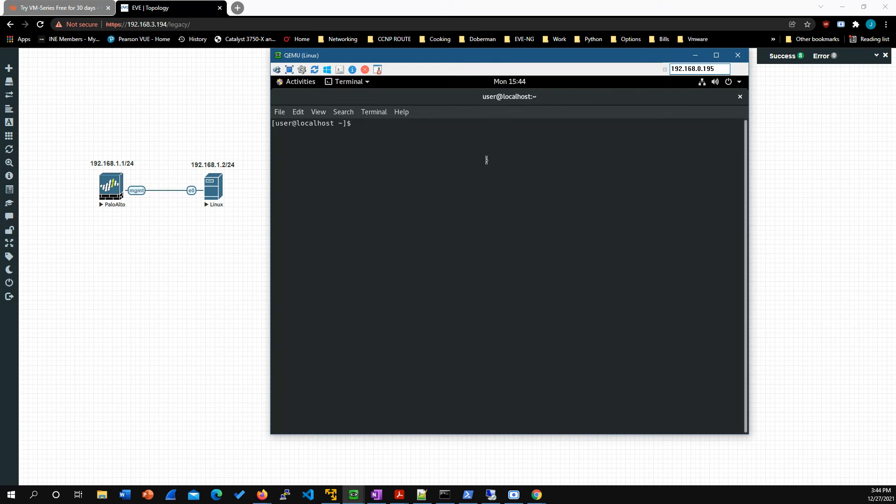
Step: Try to list the node's IP addresses with show ip addr | grep inet
type("show ip addr | grep inet")
key("Return")
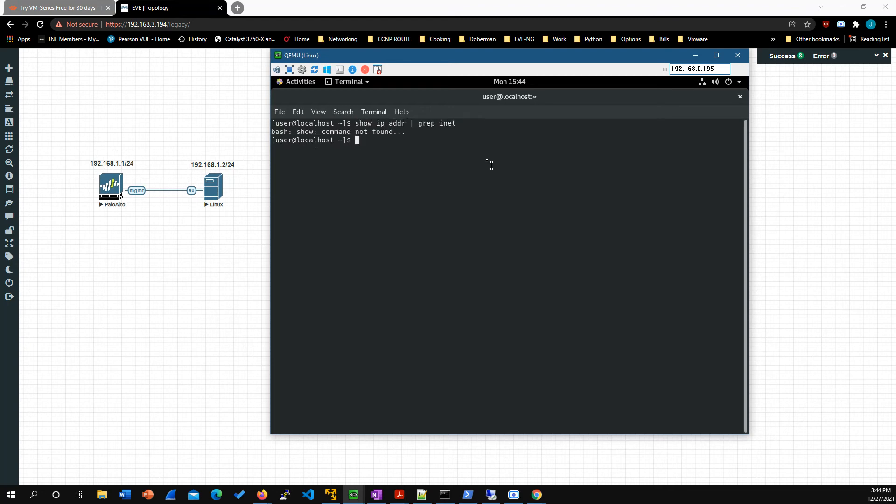
Step: Run ip addr show | grep inet and check the IPv4 address assigned to the node's ens3 interface
type("show a")
key("BackSpace")
key("BackSpace")
key("BackSpace")
key("BackSpace")
key("BackSpace")
key("BackSpace")
type("iop")
key("BackSpace")
key("BackSpace")
key("BackSpace")
type("p addr show | grep inet")
key("Return")
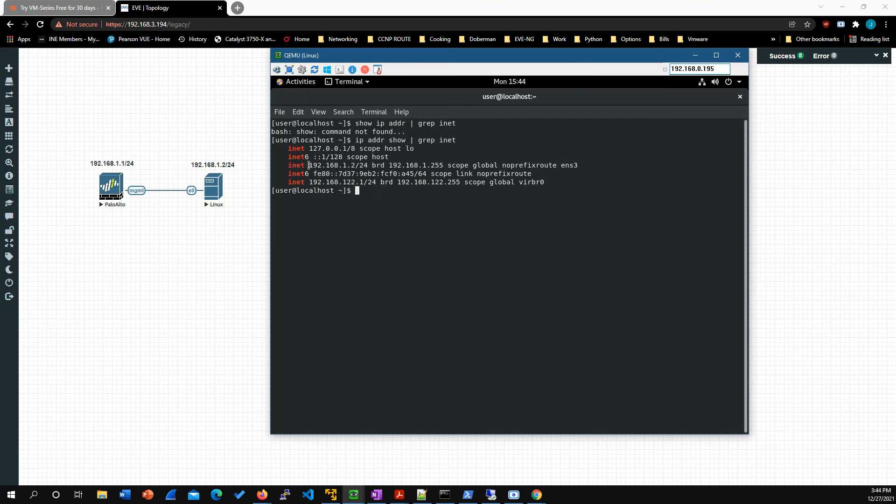
left_click_drag(309, 165, 355, 166)
left_click(389, 218)
Step: Ping the firewall at 192.168.1.1 to test connectivity, stop the ping after a few replies, and close the terminal
key("Return")
key("Return")
type("ping ")
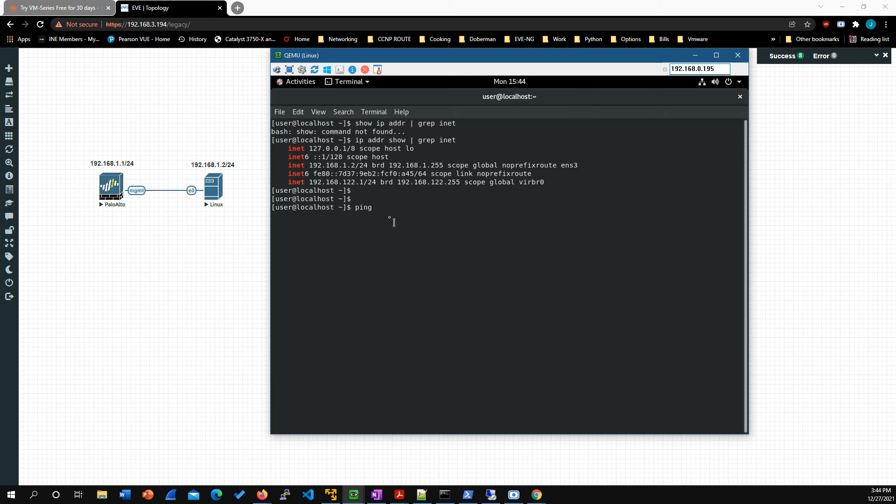
type("192.168.1.1")
key("Return")
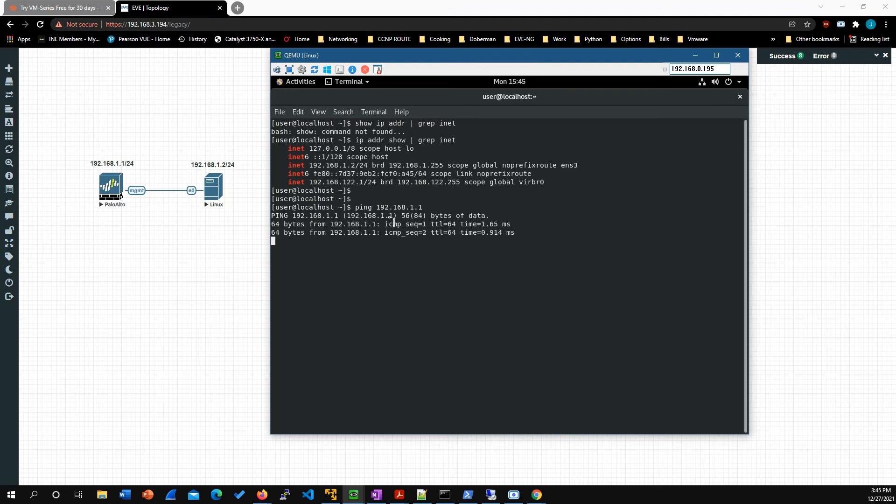
key("ctrl+c")
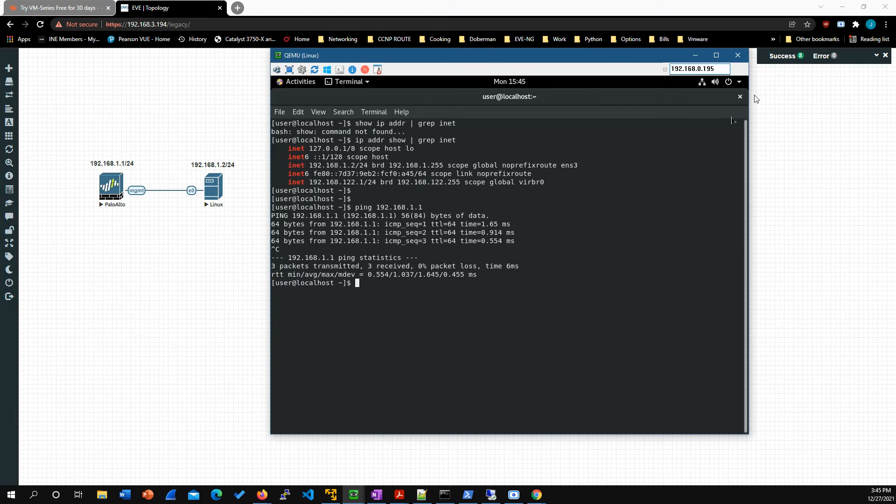
left_click(739, 97)
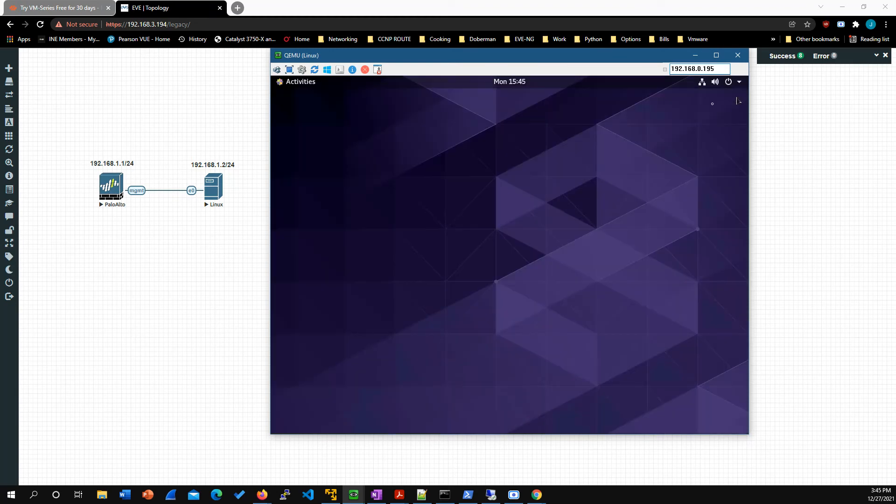
Step: Launch Firefox on the CentOS node and close its second tab
left_click(301, 84)
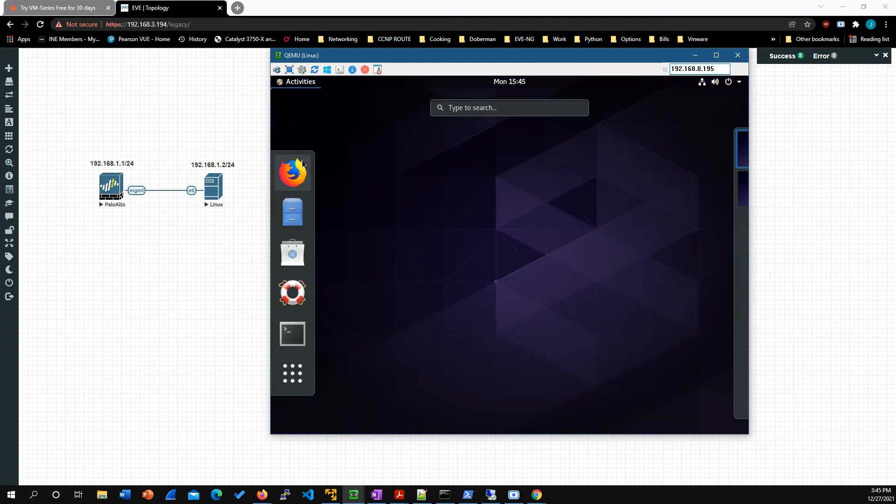
left_click(300, 177)
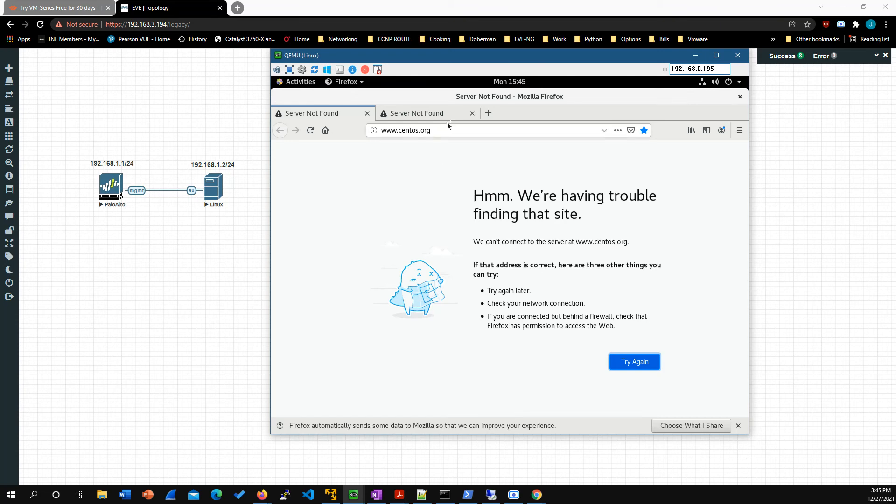
left_click(472, 113)
left_click(436, 130)
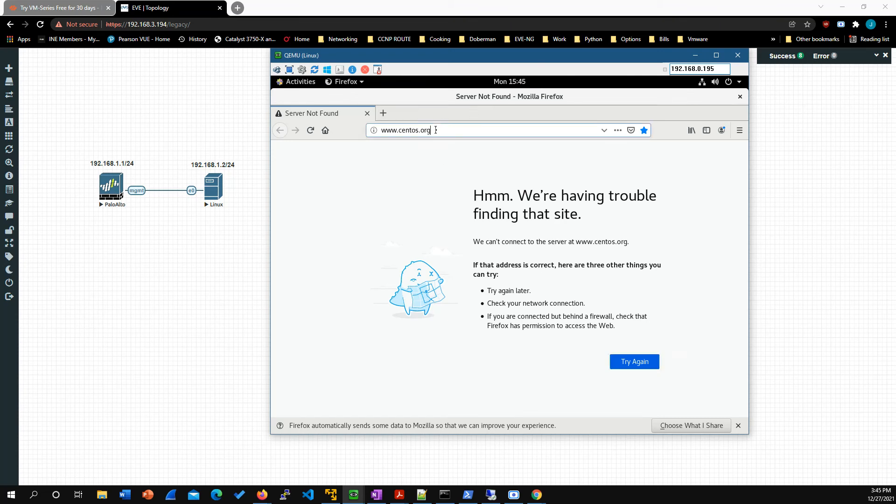
double_click(436, 130)
left_click(435, 130)
double_click(435, 130)
key("BackSpace")
type("htt")
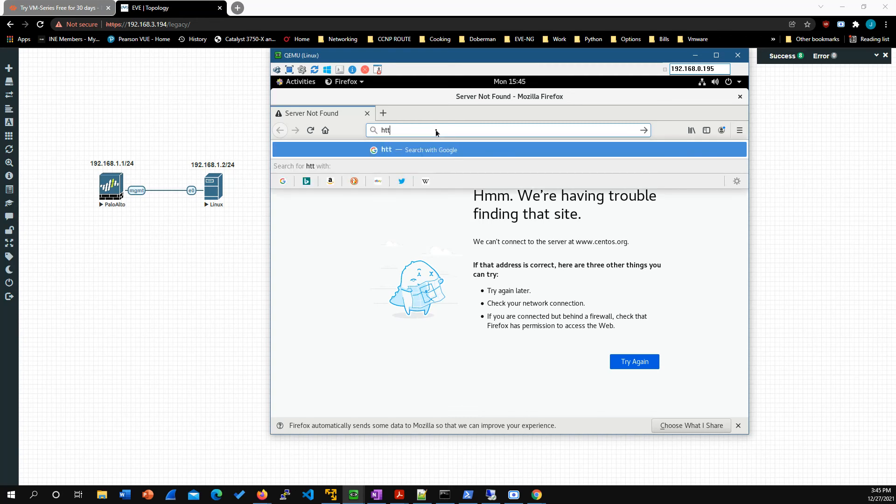
type("ps://1")
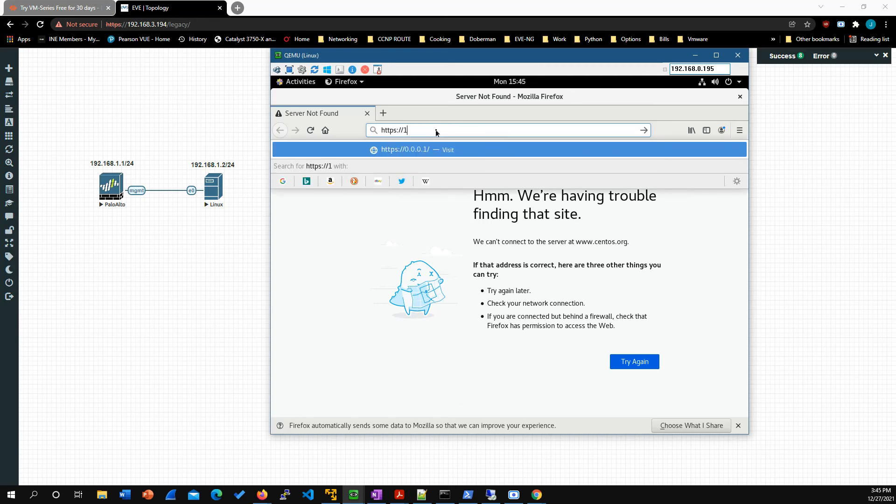
type("92.168.1.1")
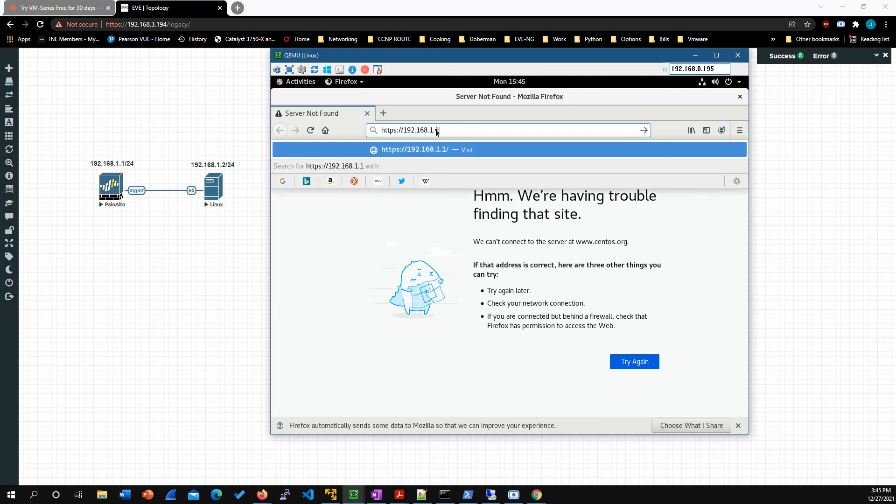
key("Return")
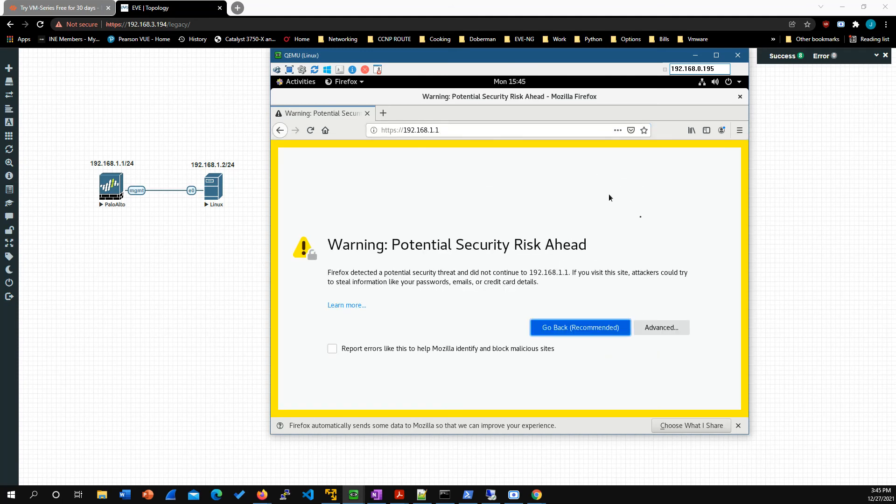
Step: Show the certificate warning's advanced details, accept the risk, and continue to the firewall's login page
left_click(685, 330)
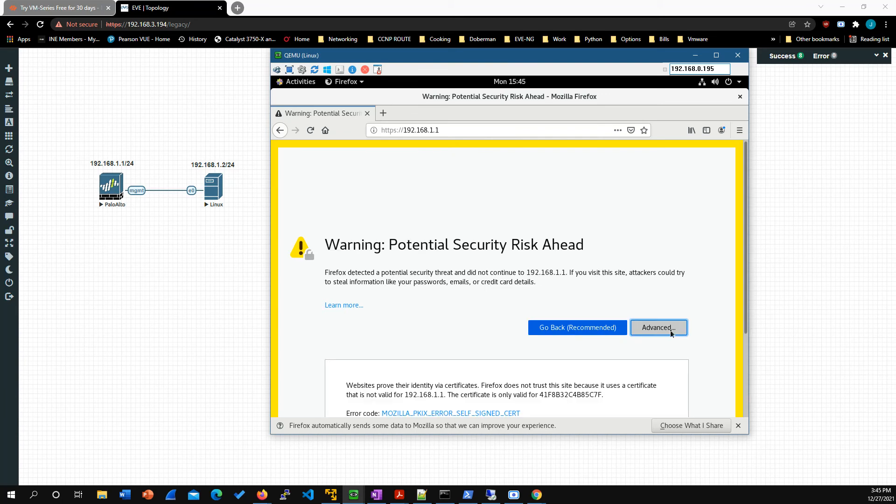
scroll(649, 300, "down", 3)
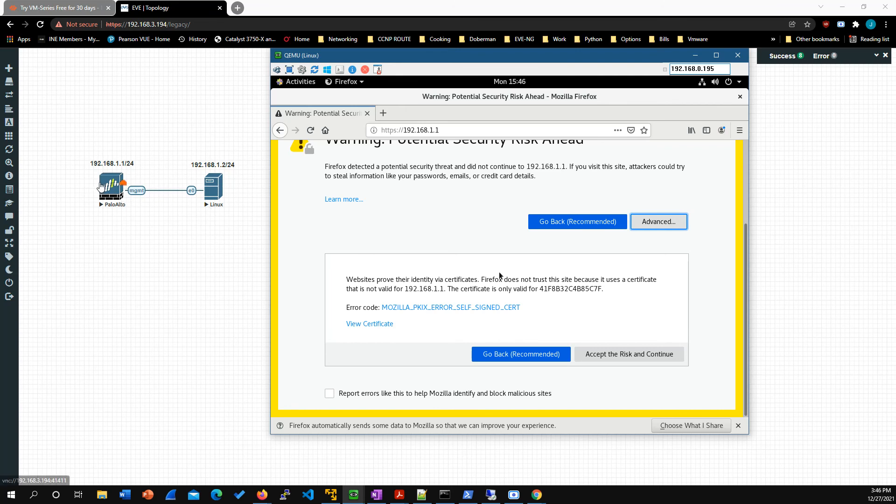
left_click(609, 355)
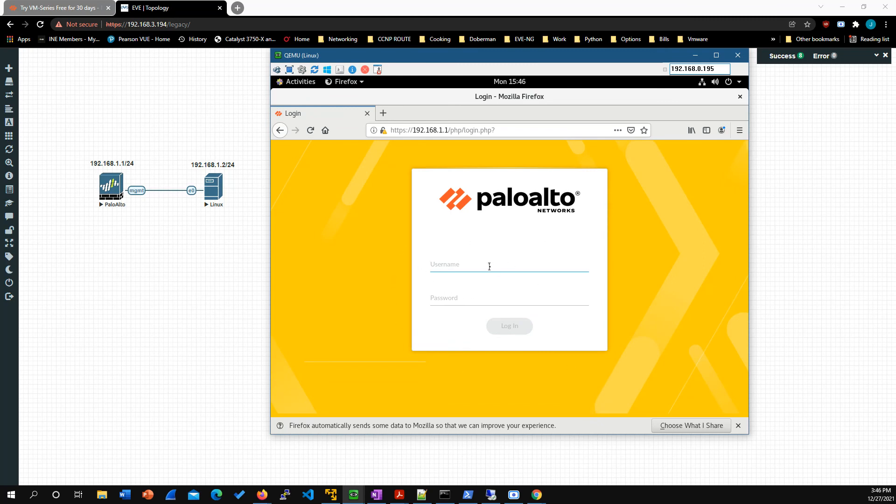
Step: Log in to the firewall's web interface as admin with the account password
type("admin")
key("Tab")
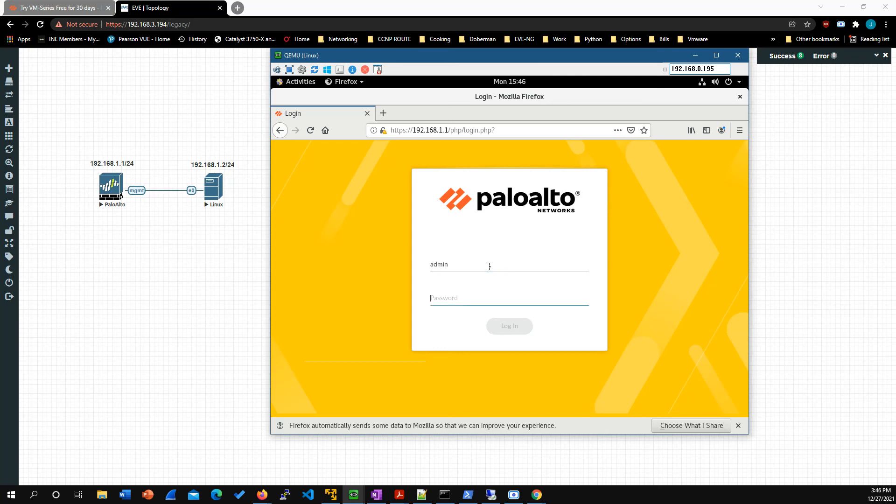
type("•••••••••")
key("Return")
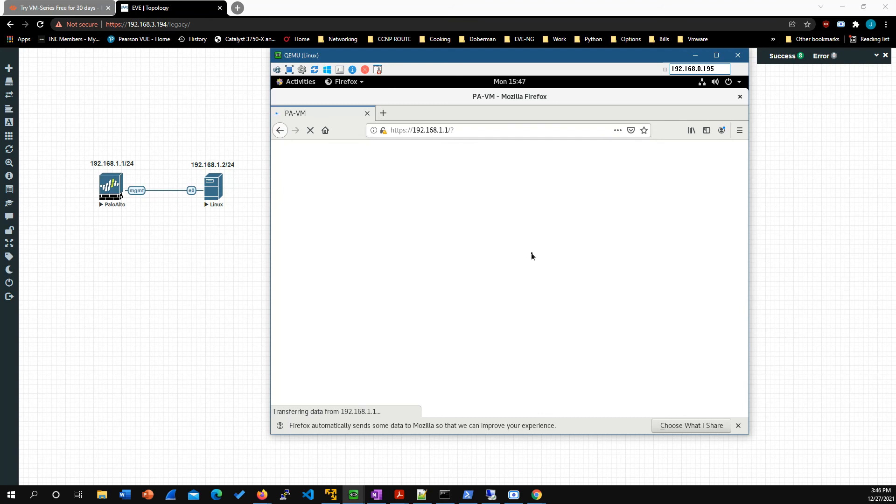
Step: Dismiss Firefox's data-sharing notice and the firewall's startup dialogs, choosing to be reminded about telemetry data collection another time
left_click(738, 425)
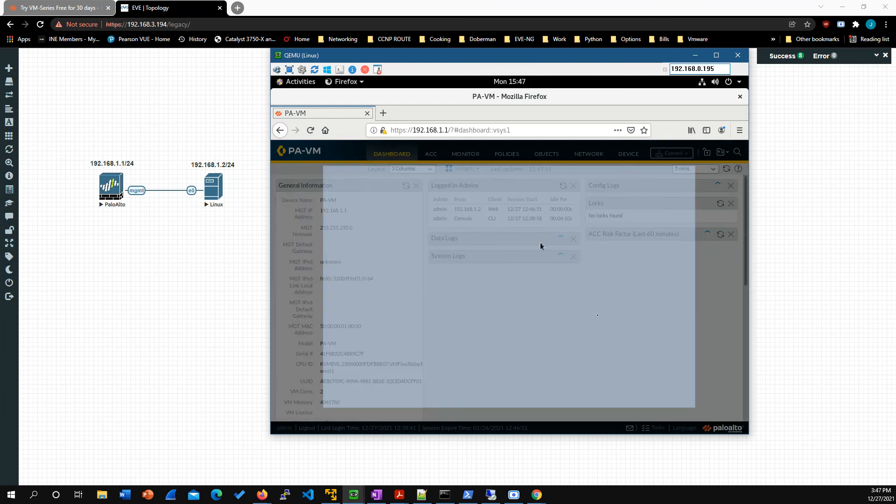
left_click(669, 395)
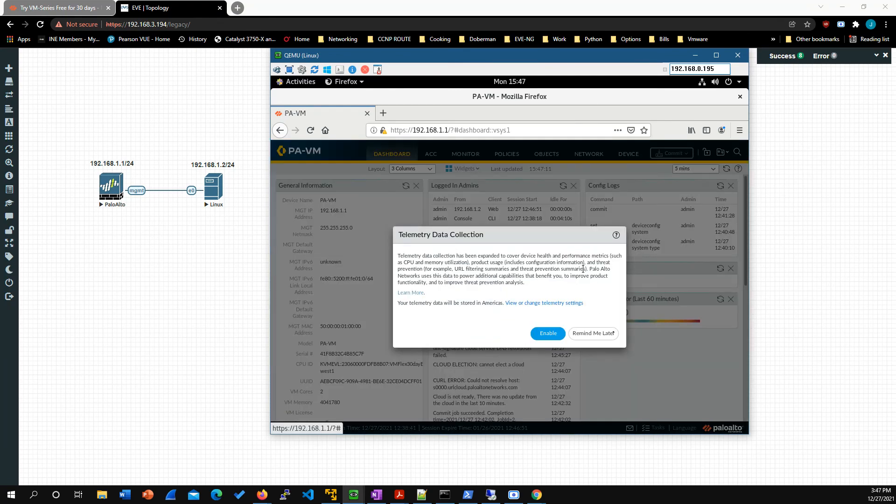
left_click(613, 335)
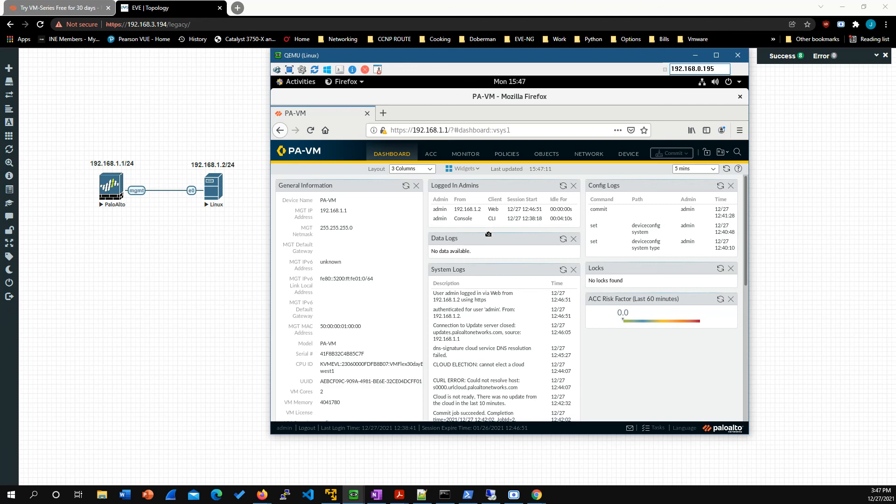
Step: Examine the dashboard's General Information for the management settings, VM details and software version, and return to the start of the page
scroll(489, 236, "down", 1)
scroll(488, 233, "down", 4)
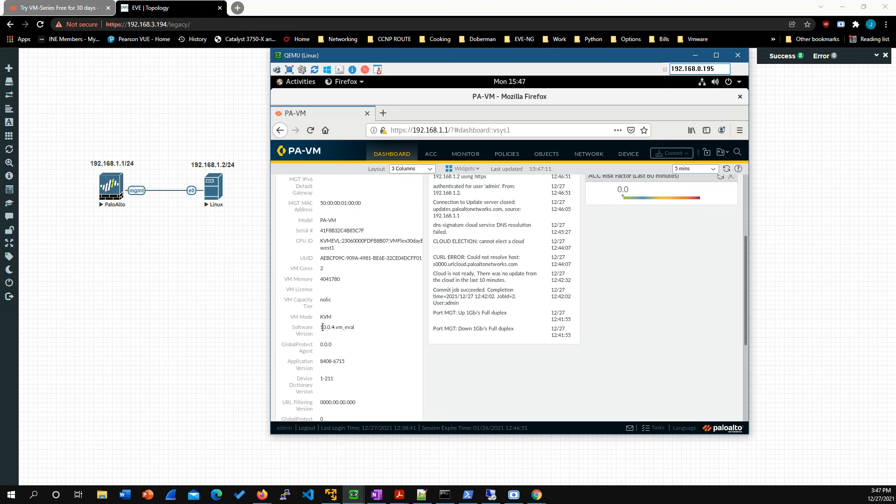
scroll(417, 321, "down", 5)
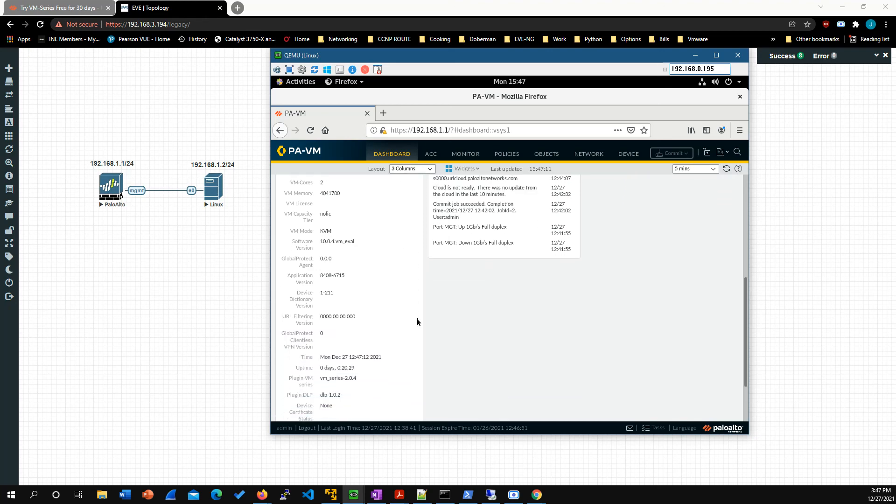
scroll(417, 321, "up", 6)
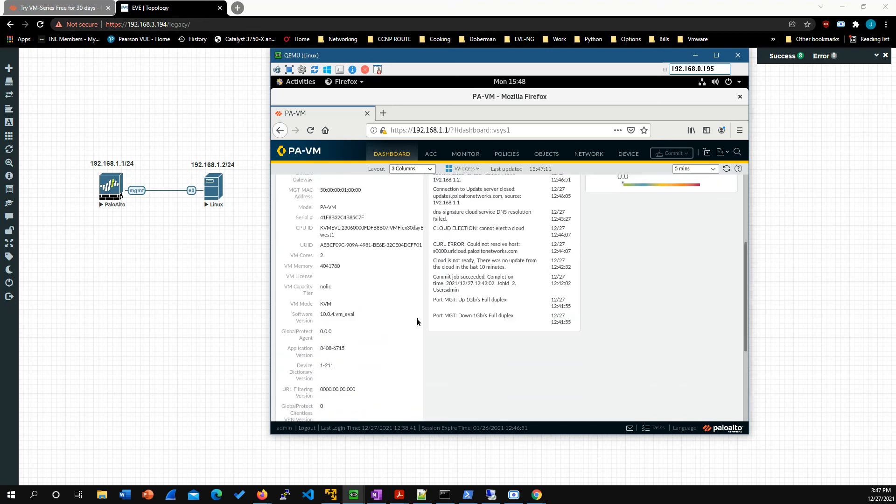
scroll(417, 321, "up", 4)
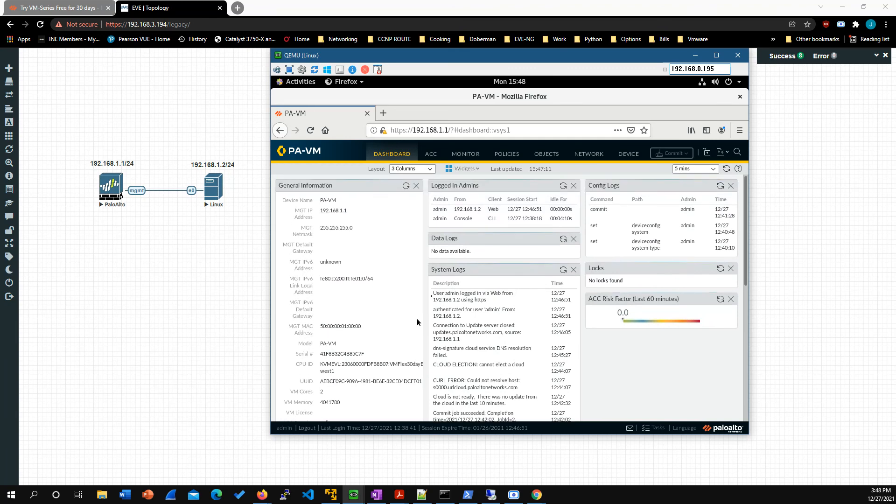